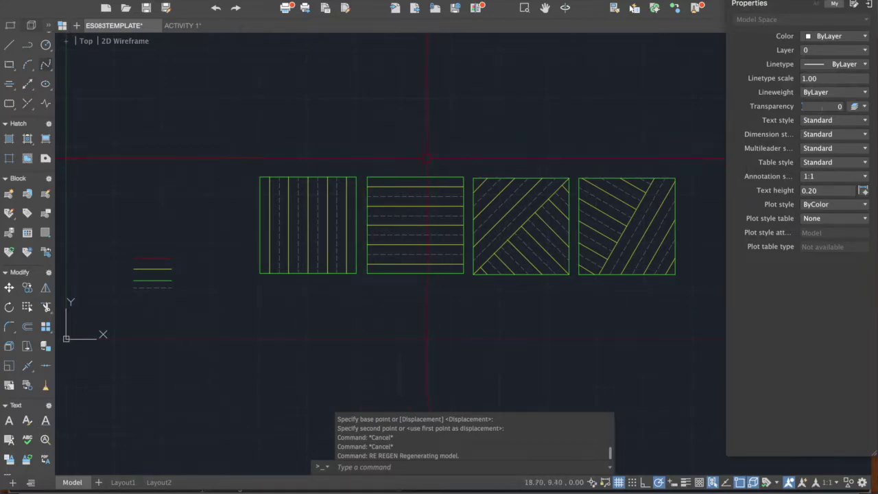
Examine the sheet and default viewport in Layout1, comparing them with the drawing in model space
middle_click_drag(439, 167, 418, 178)
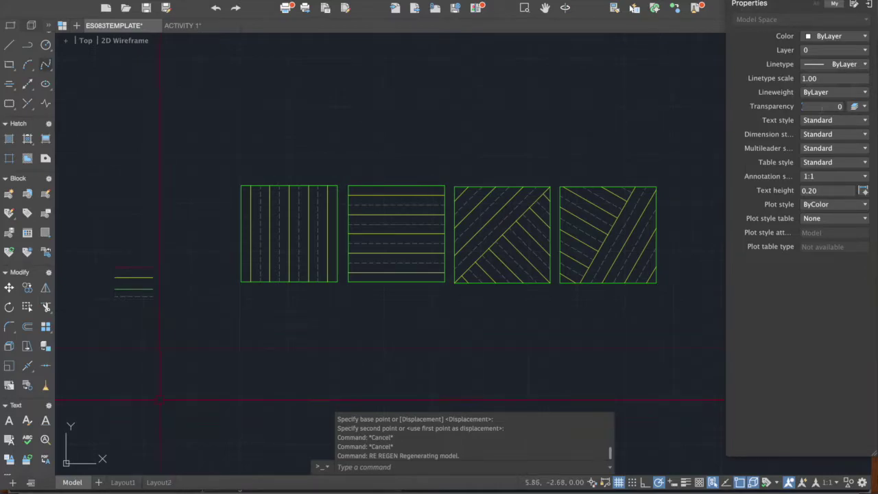
left_click(124, 483)
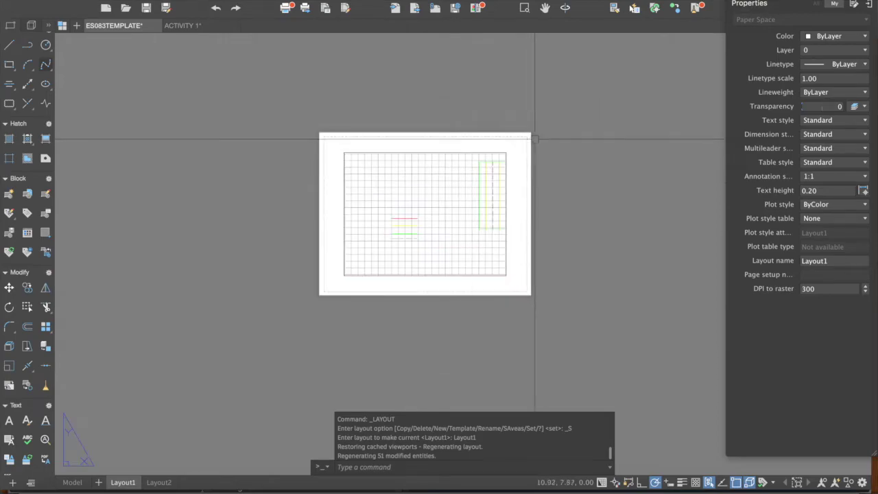
scroll(534, 139, "up", 2)
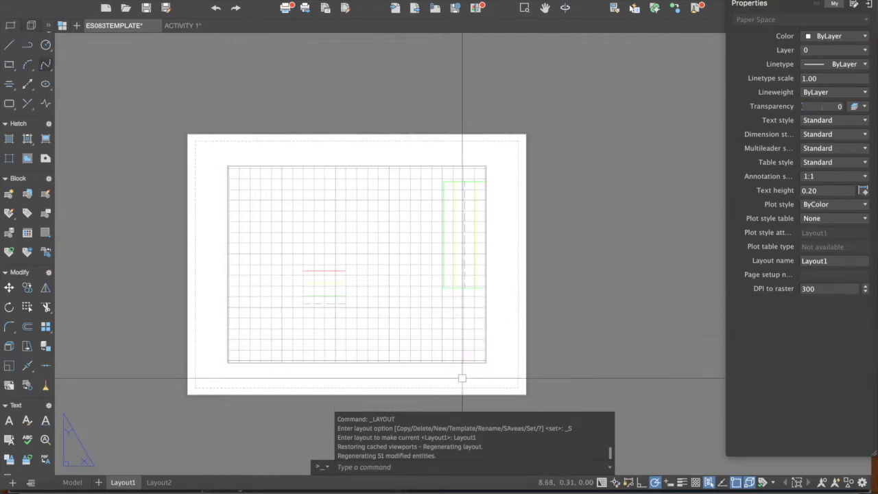
left_click(486, 172)
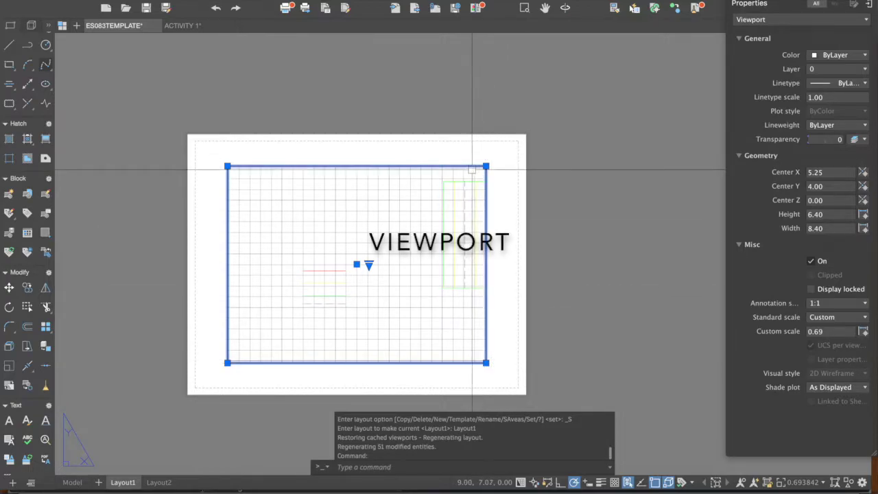
key("Escape")
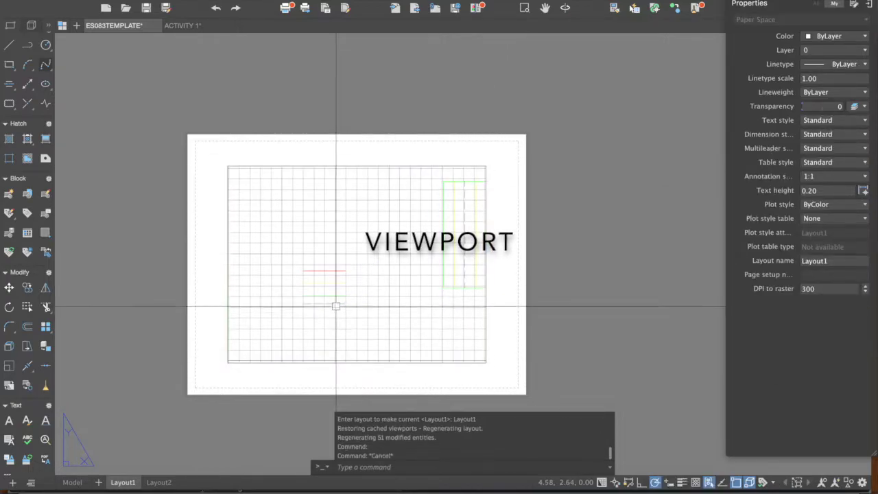
scroll(336, 306, "up", 2)
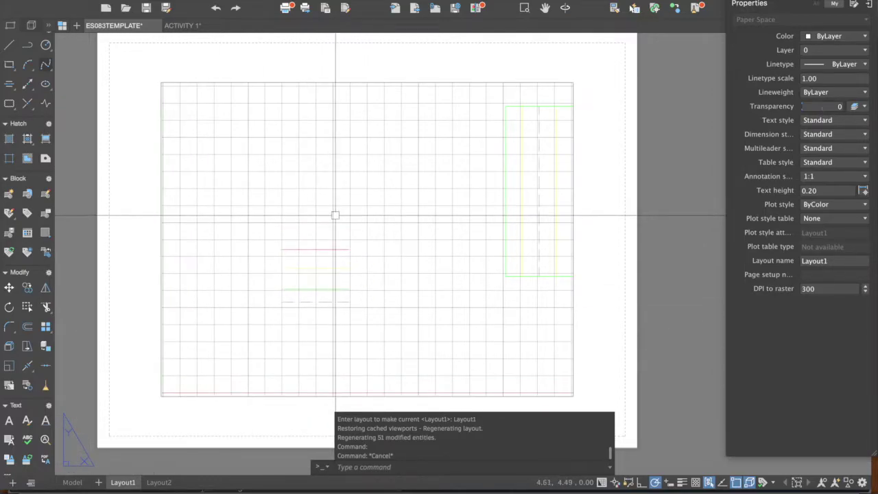
scroll(339, 213, "down", 2)
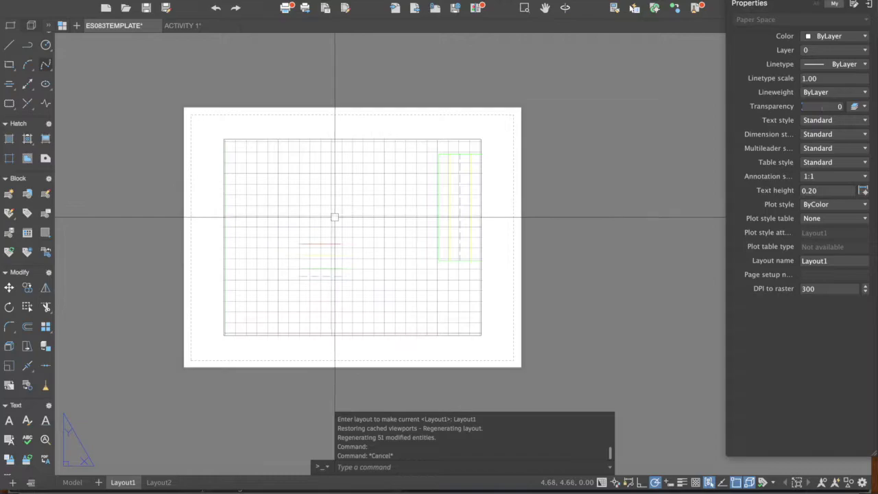
scroll(337, 215, "up", 2)
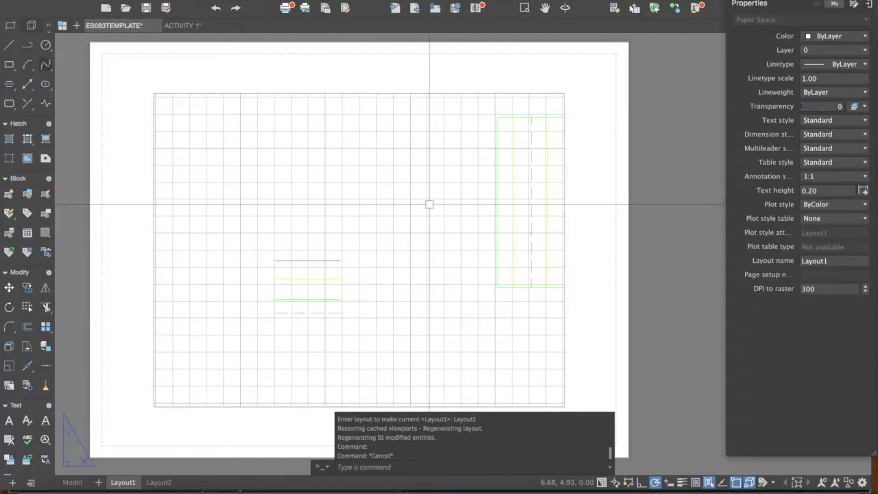
middle_click_drag(540, 169, 480, 158)
middle_click_drag(451, 110, 515, 110)
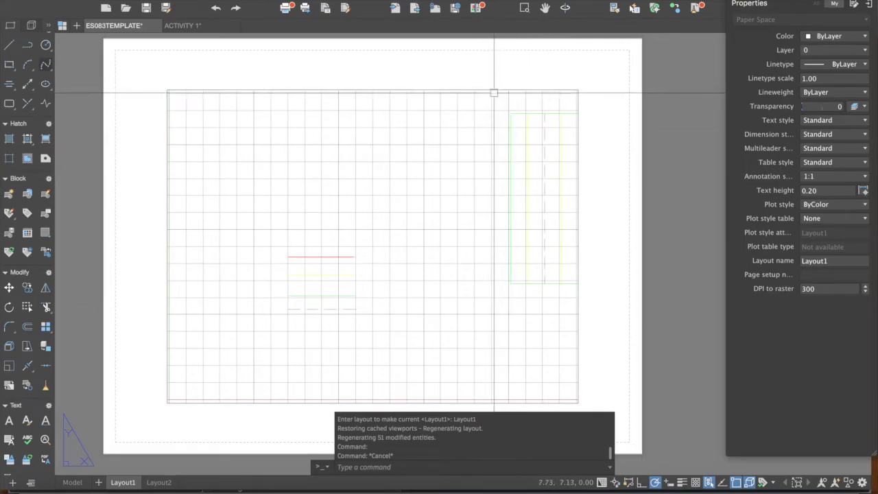
key("Escape")
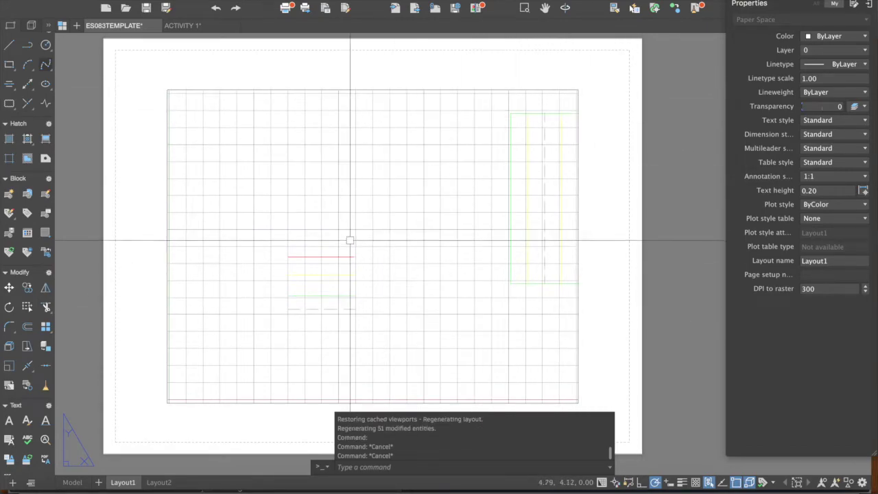
left_click(72, 482)
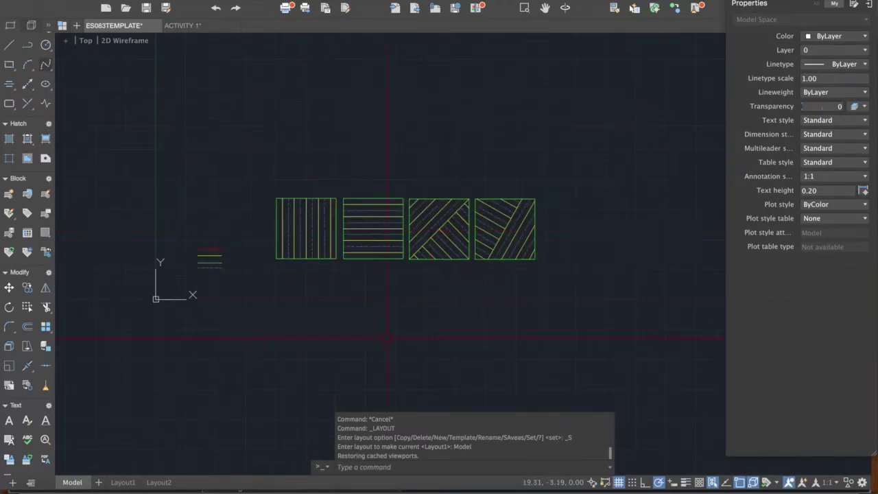
Erase the default viewport from Layout1, leaving the sheet blank
left_click(123, 482)
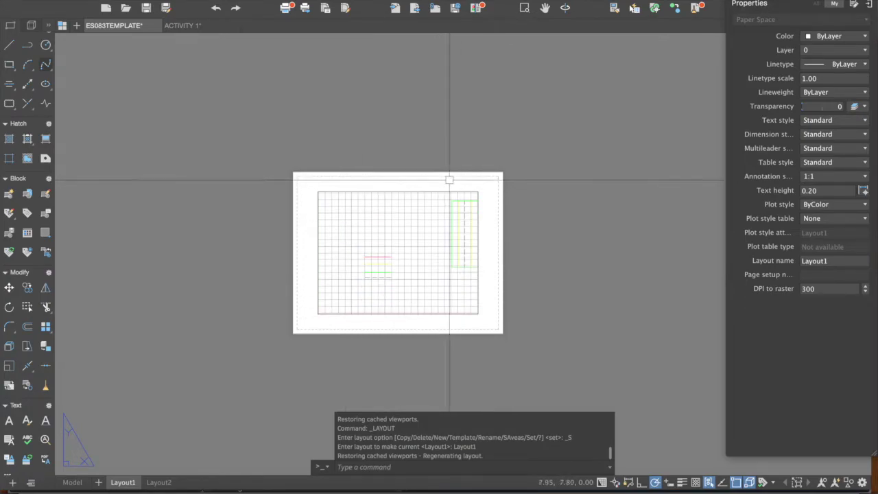
left_click(374, 314)
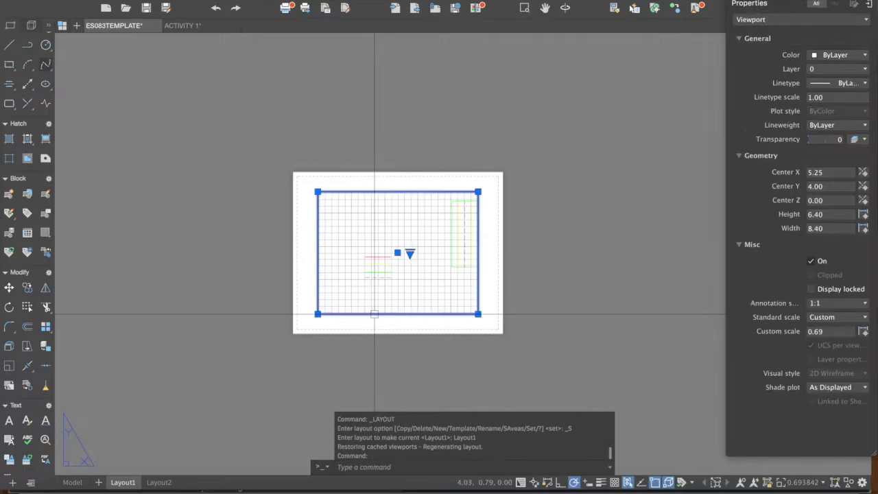
scroll(374, 314, "up", 4)
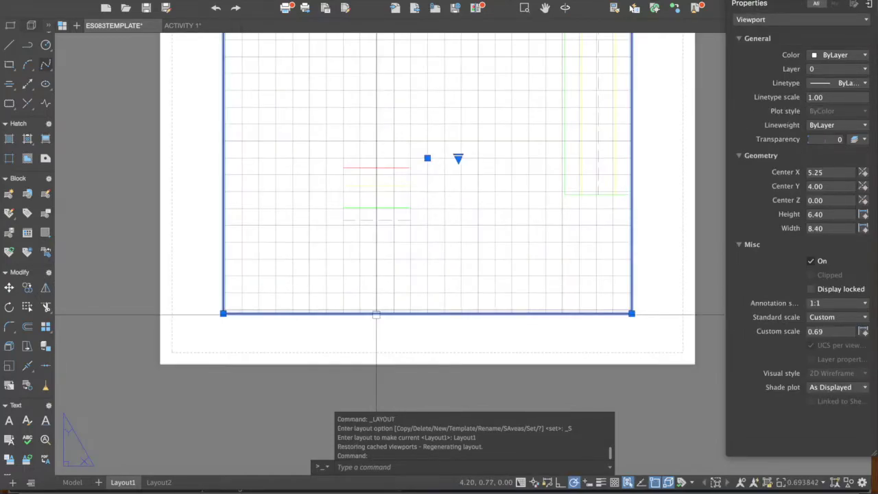
type("e")
key("Return")
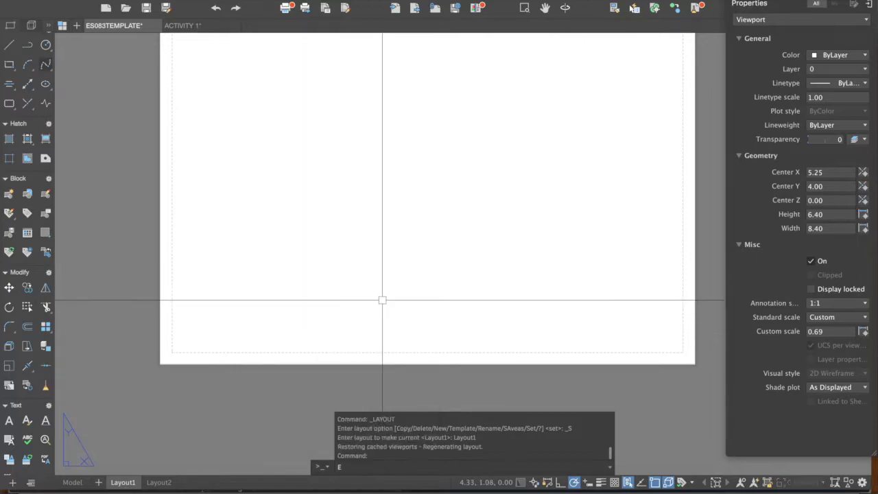
scroll(380, 293, "down", 2)
scroll(368, 267, "up", 2)
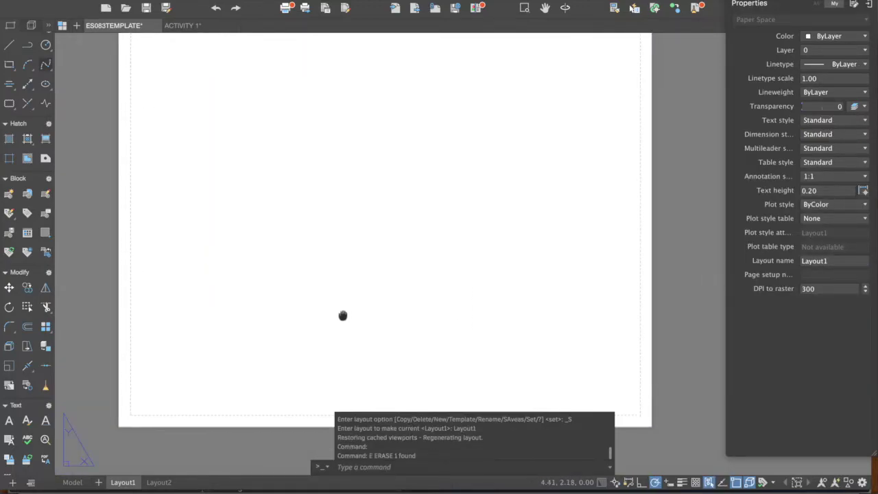
scroll(345, 308, "down", 2)
middle_click_drag(348, 180, 329, 210)
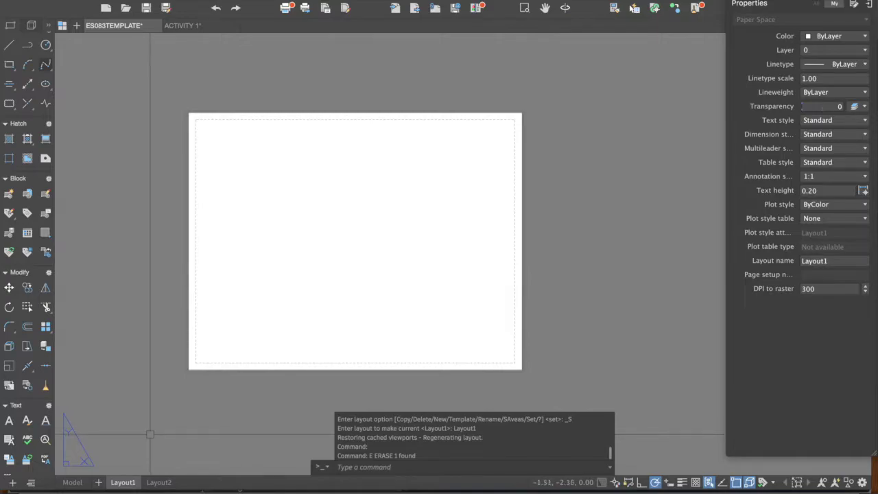
Open the page setup for Layout1 and set its printer to DWG To PDF.pc3
right_click(125, 483)
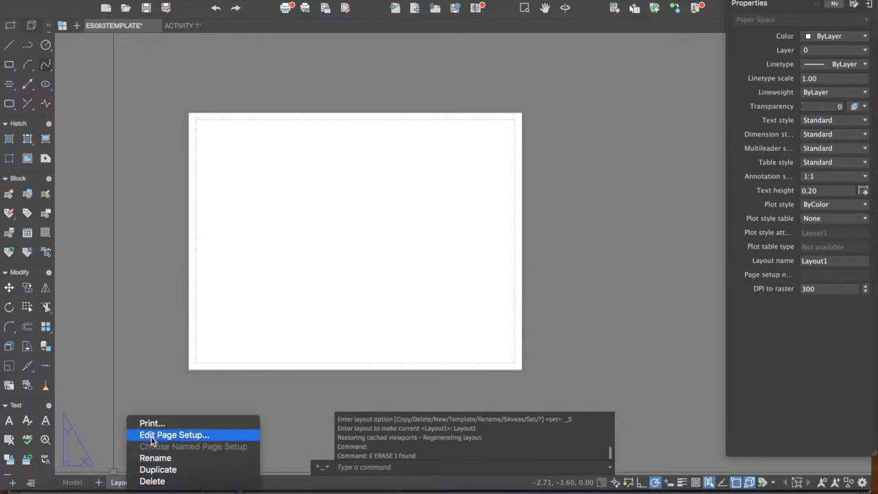
left_click(225, 434)
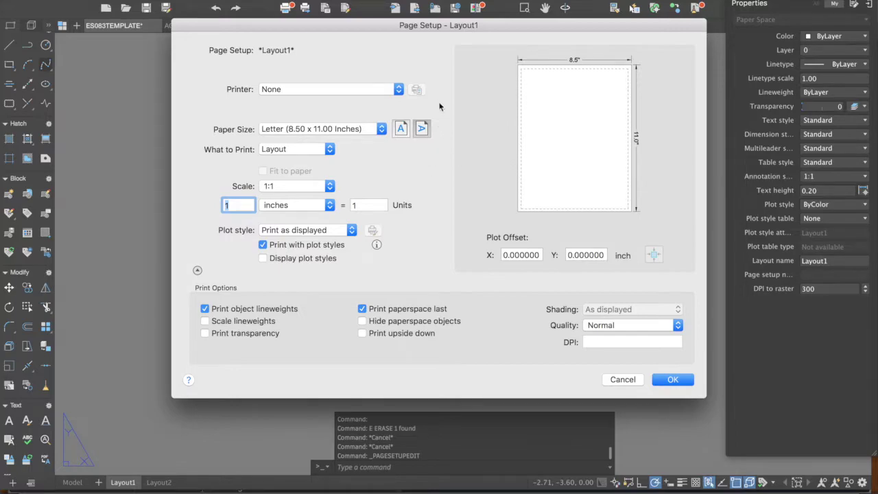
left_click(302, 94)
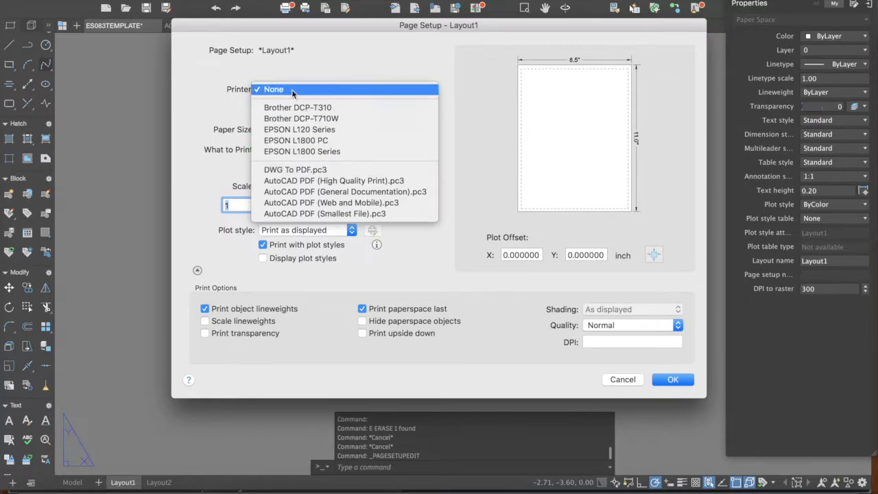
left_click(299, 170)
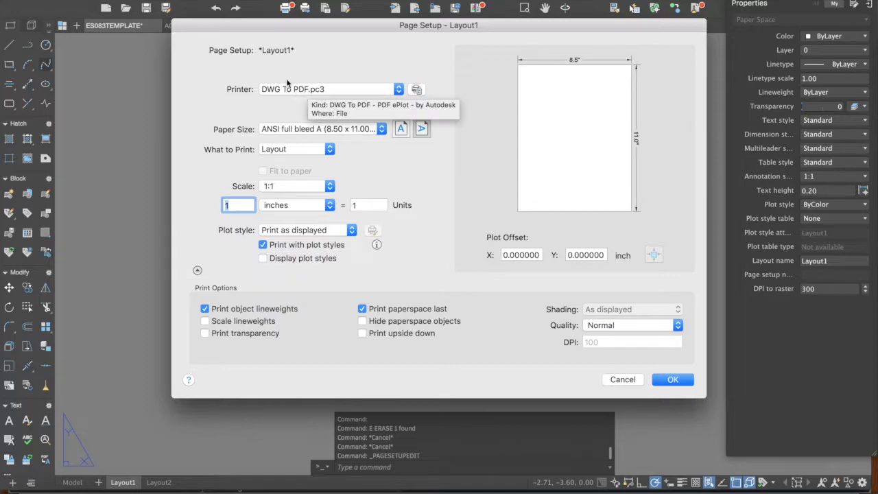
Choose ANSI full bleed A (8.50 x 11.00 Inches) as the paper size in the page setup
left_click(355, 132)
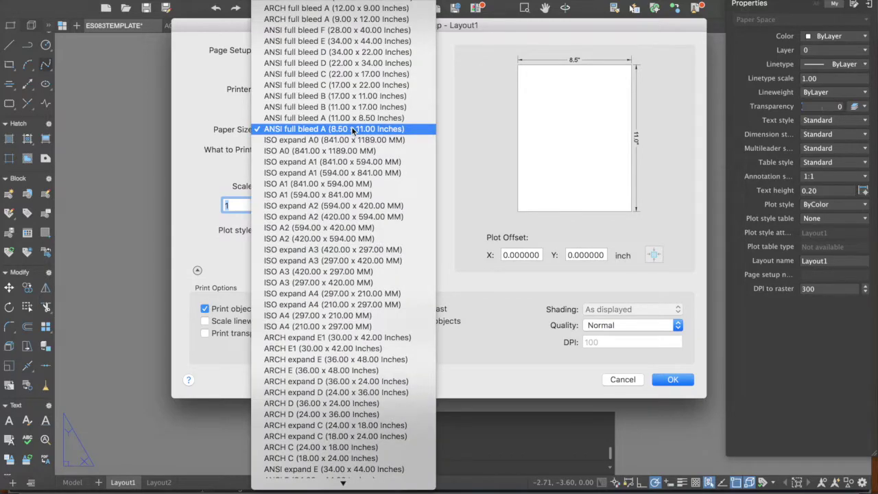
left_click(217, 121)
left_click(290, 129)
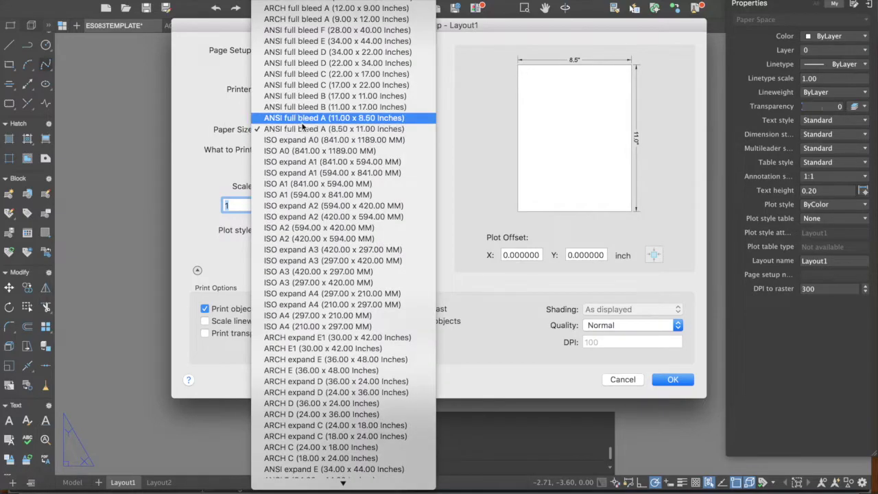
left_click(227, 130)
left_click(290, 130)
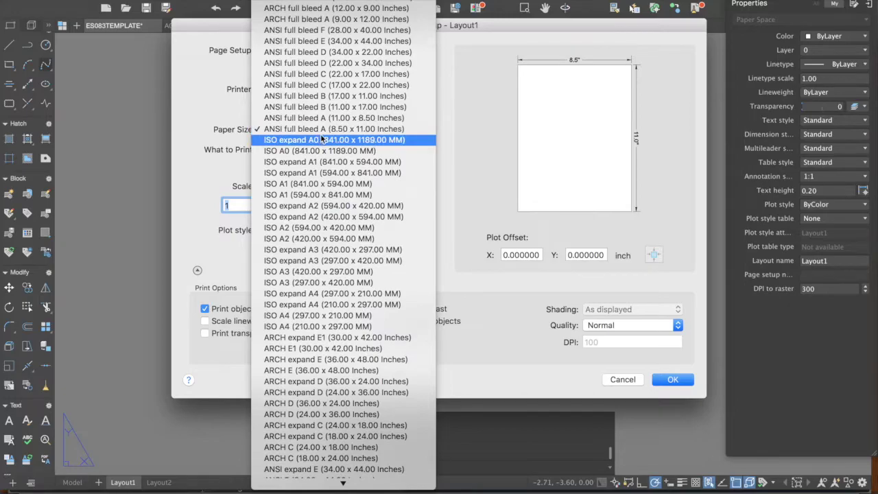
left_click(383, 133)
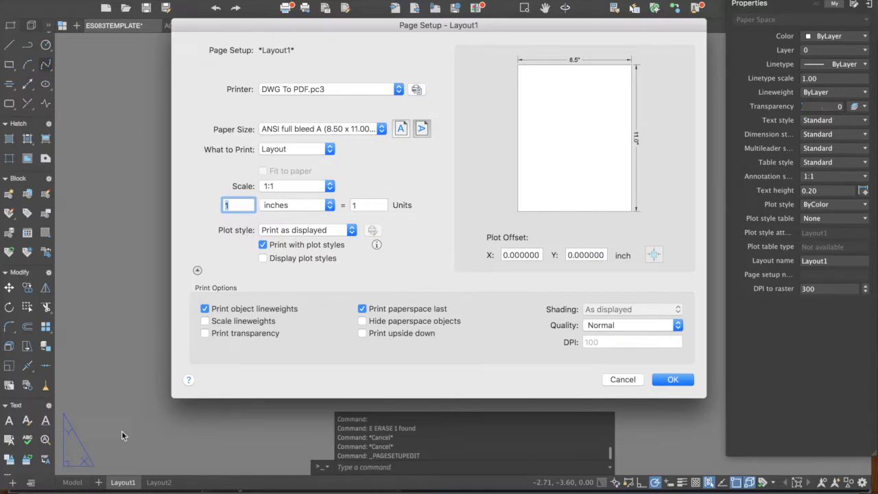
Set the print scale to a custom 1 mm = .001 units
left_click(331, 203)
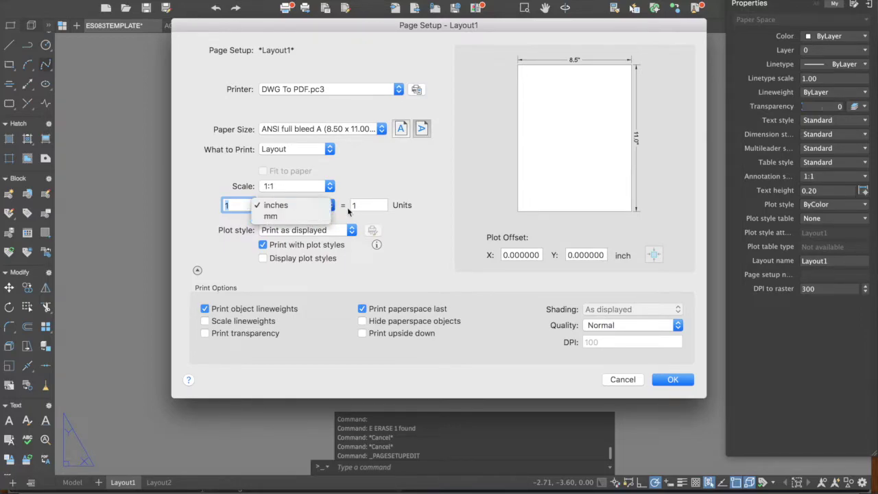
left_click(299, 216)
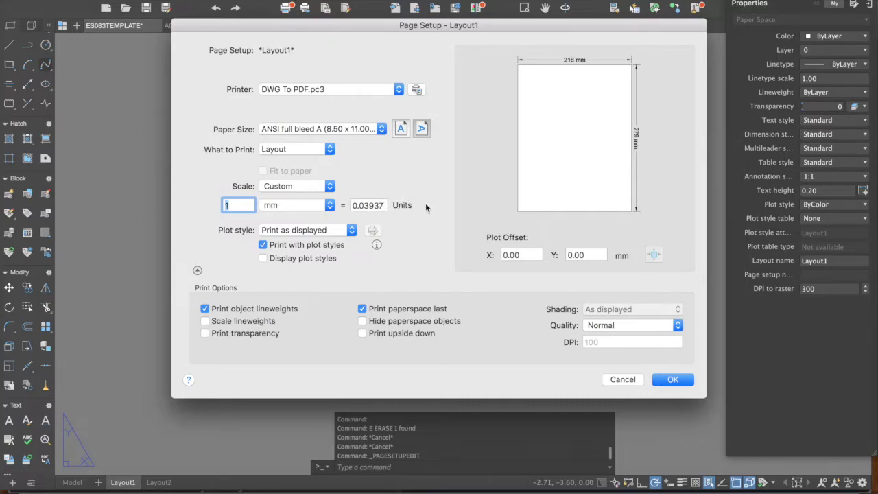
left_click(381, 205)
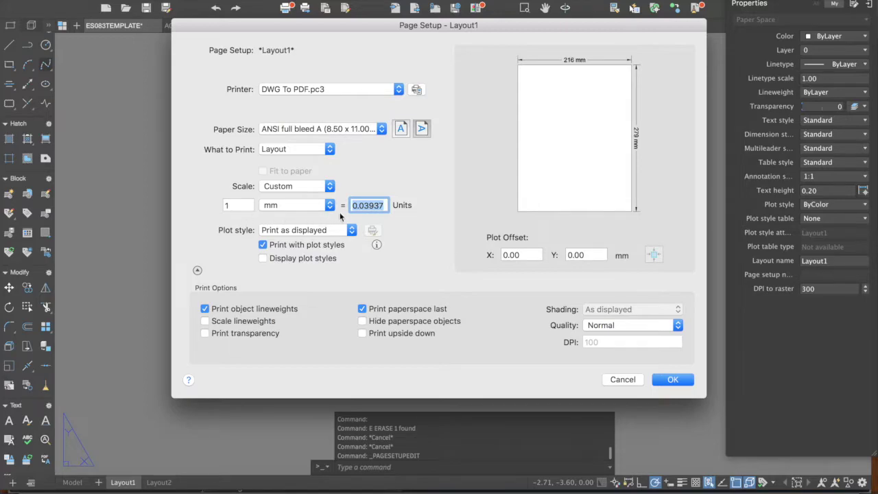
type(".001")
Set the plot style to monochrome.ctb and apply the page setup to Layout1
left_click(352, 232)
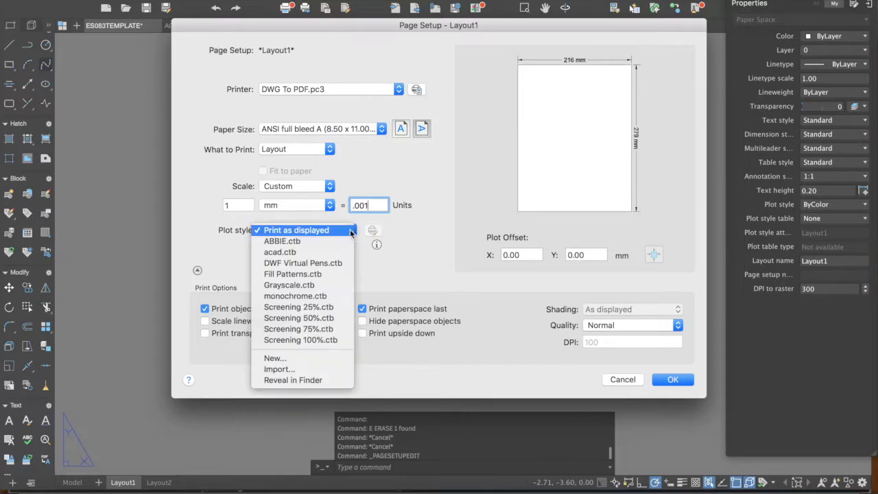
left_click(425, 246)
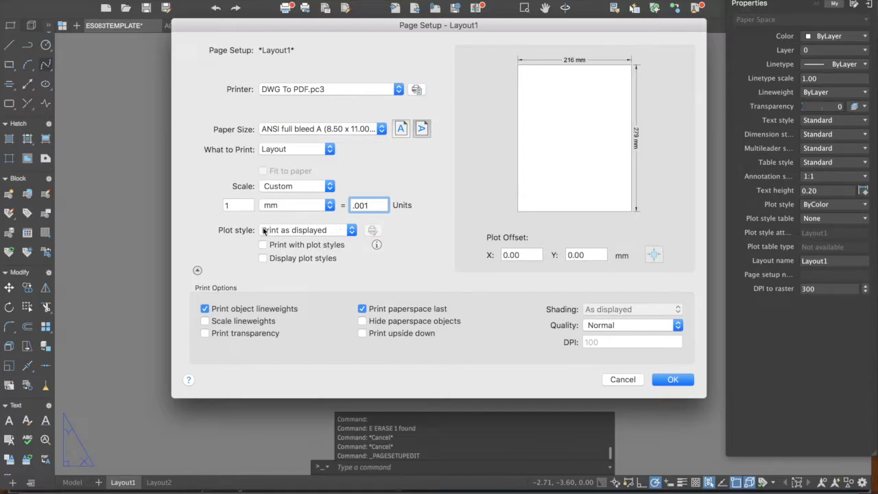
left_click(344, 232)
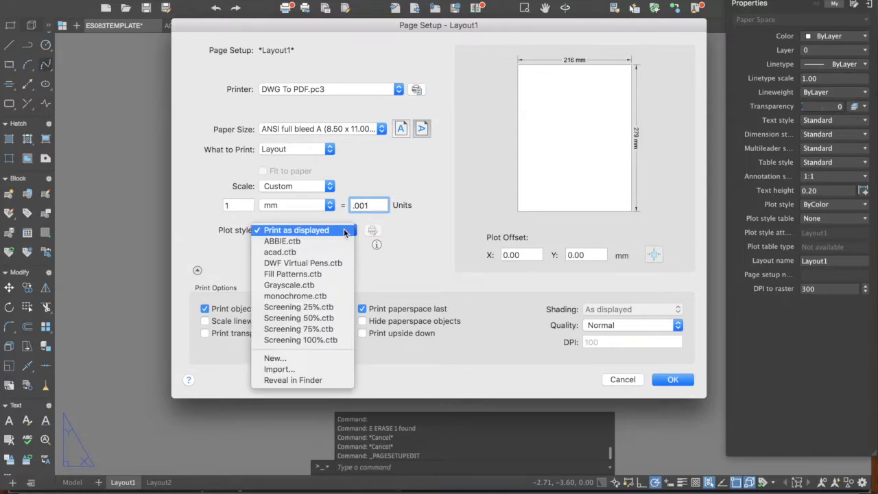
left_click(324, 296)
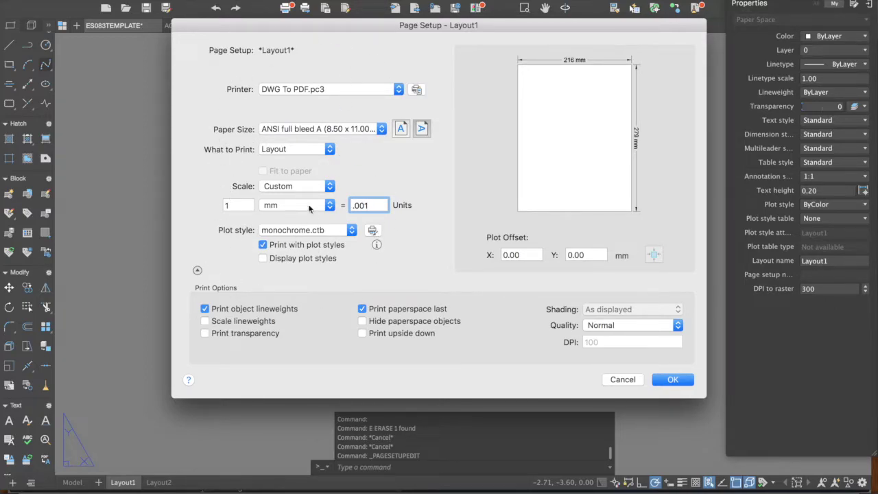
left_click(263, 245)
left_click(672, 381)
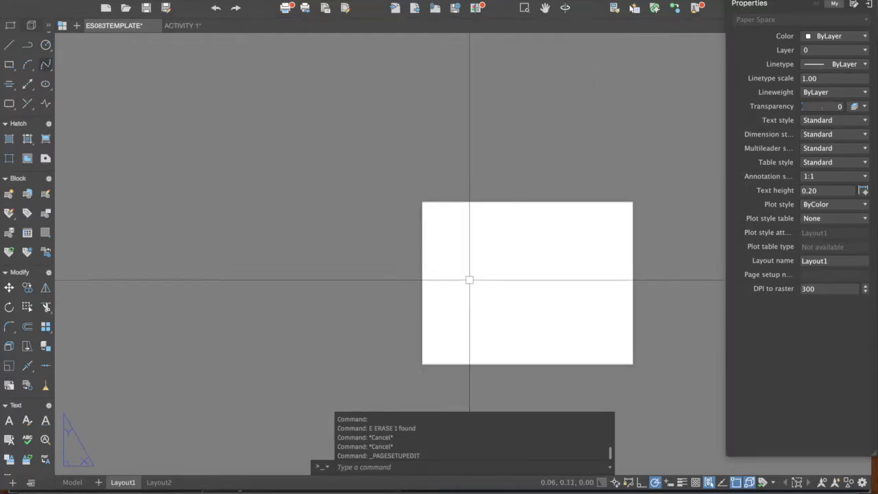
scroll(468, 281, "up", 3)
middle_click_drag(584, 298, 669, 294)
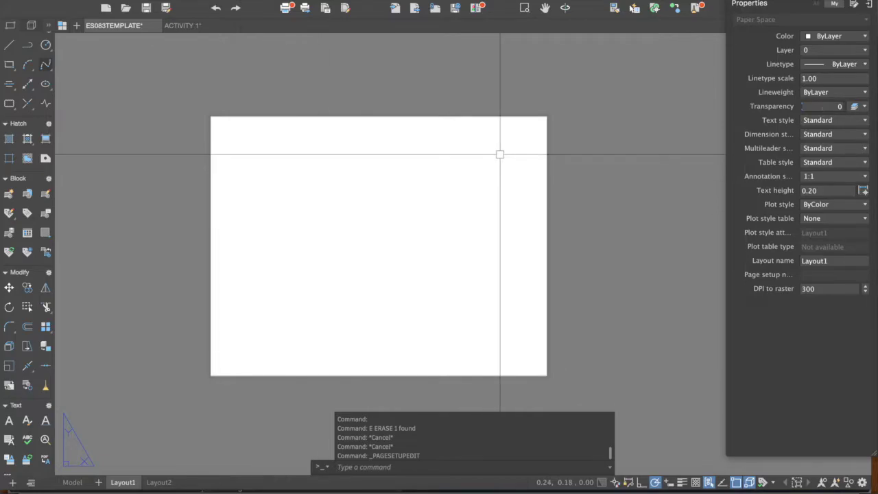
middle_click_drag(479, 151, 462, 147)
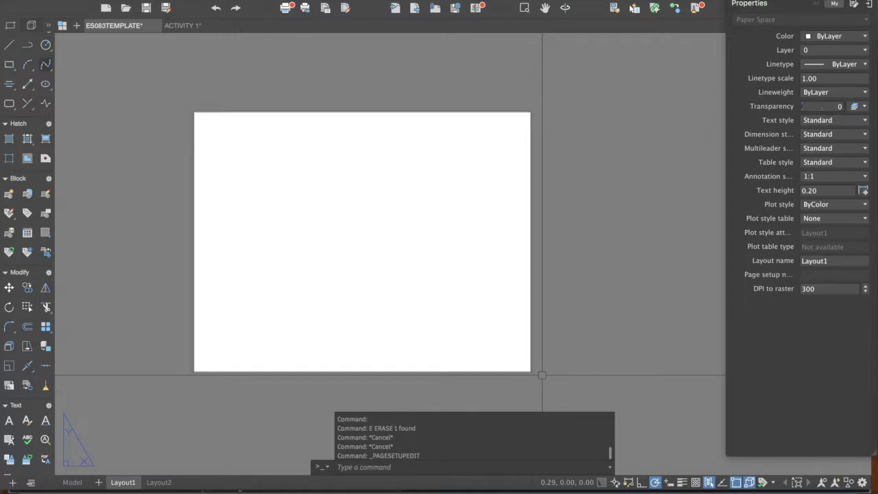
Create a rectangular viewport about 0.27 by 0.21 units on Layout1, with its corners just inside the page edges
type("MV")
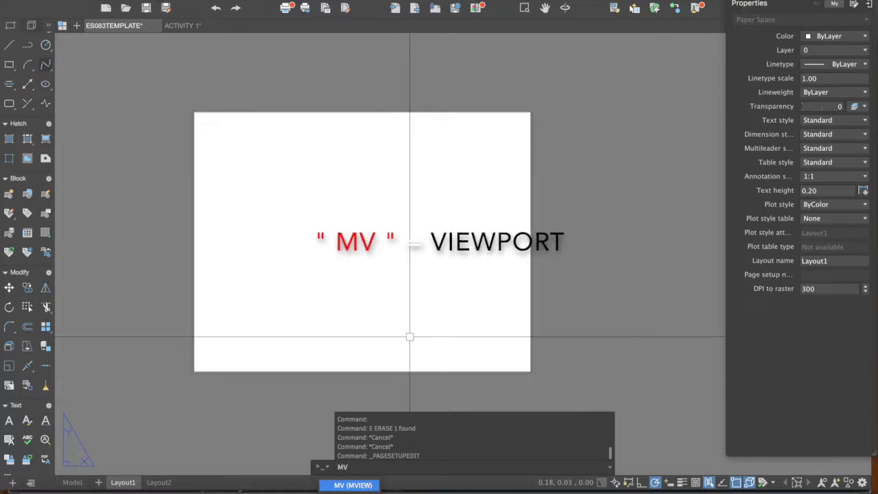
key("Return")
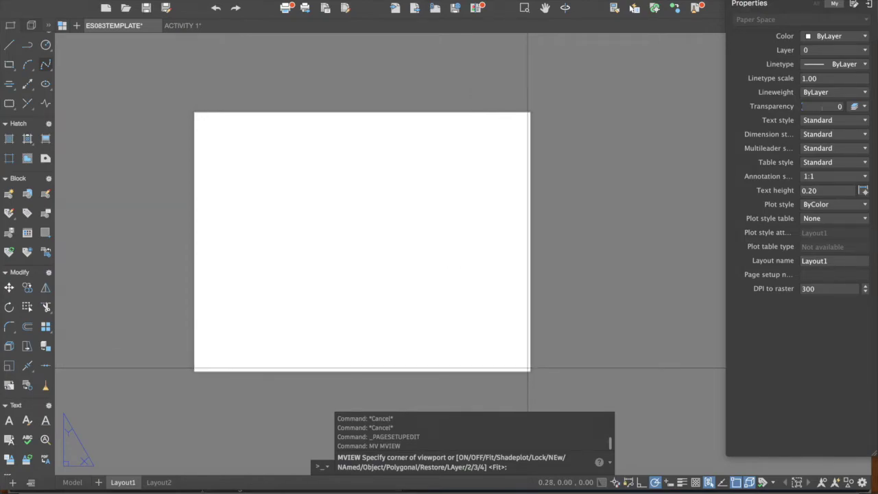
left_click(527, 368)
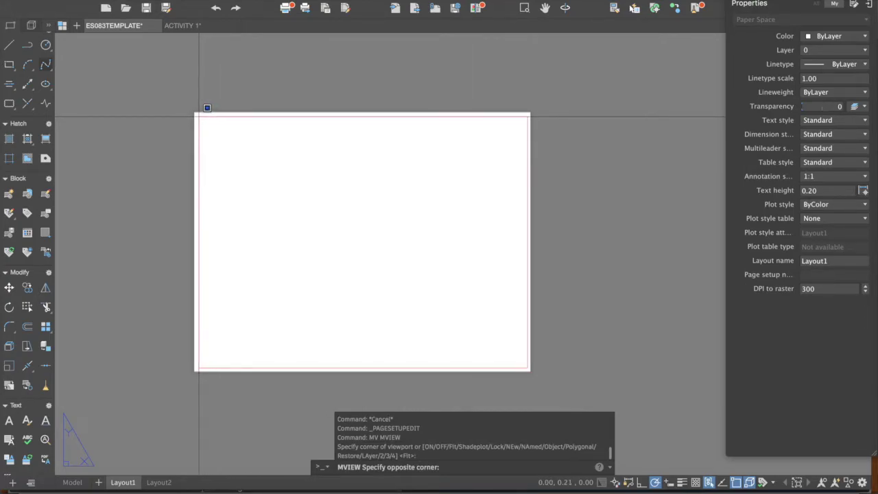
left_click(199, 117)
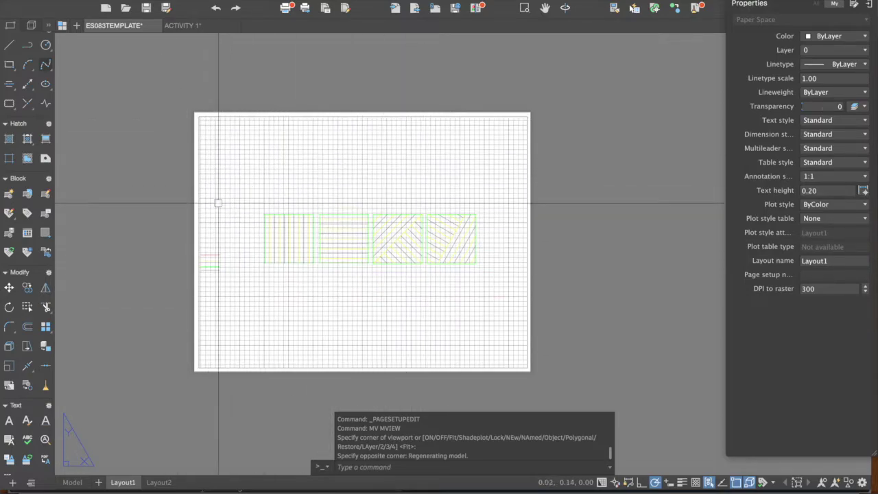
scroll(270, 212, "up", 2)
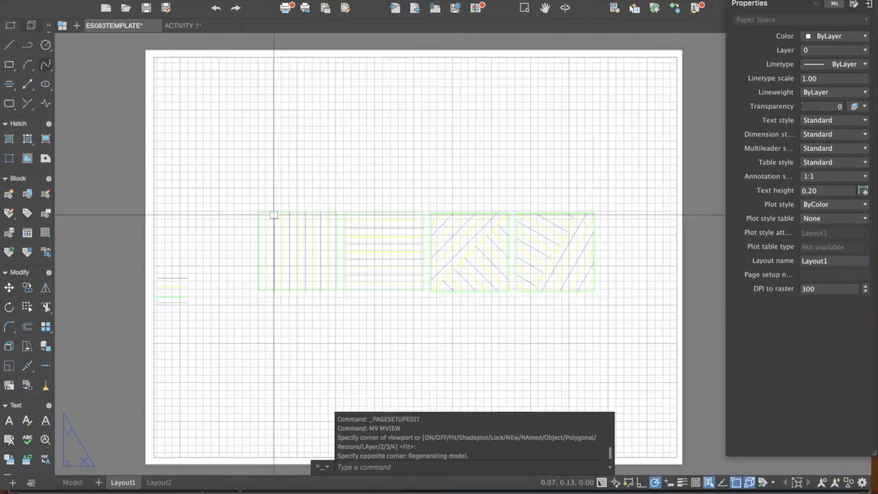
scroll(395, 214, "down", 2)
middle_click_drag(451, 172, 402, 173)
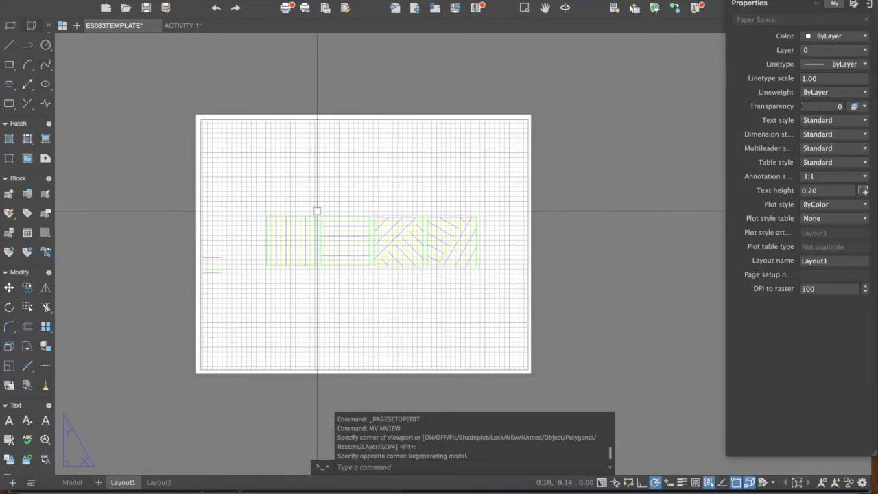
scroll(308, 227, "up", 2)
scroll(443, 237, "down", 2)
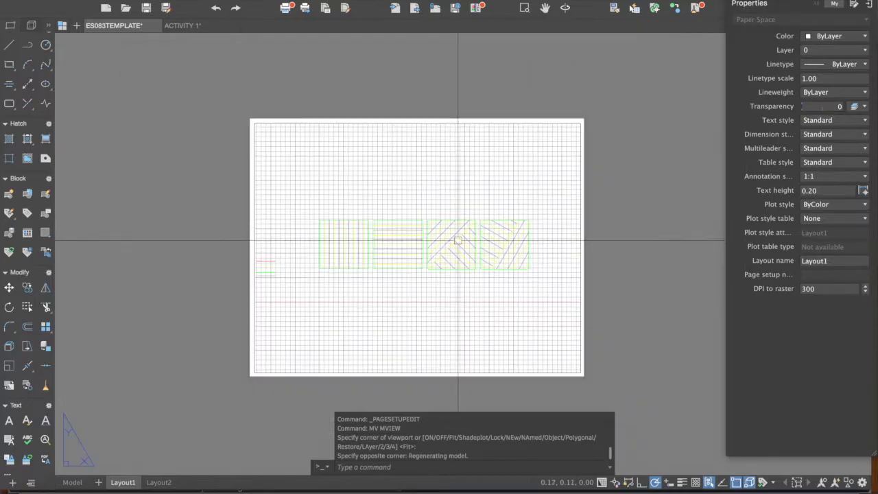
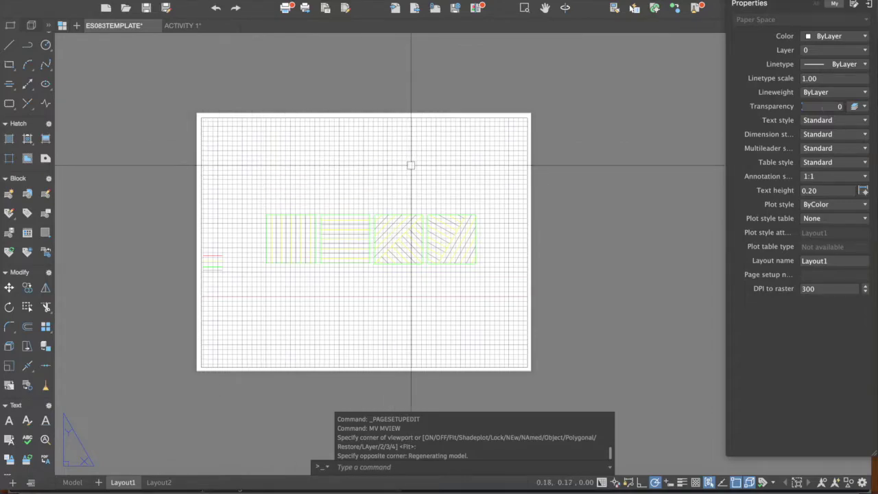
scroll(427, 165, "up", 3)
scroll(427, 165, "down", 5)
scroll(427, 165, "up", 2)
scroll(329, 127, "up", 2)
scroll(294, 113, "down", 4)
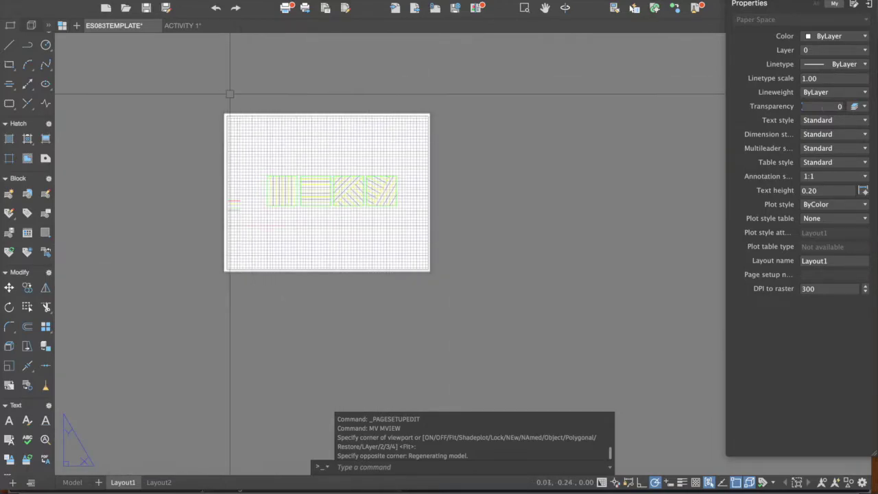
scroll(231, 115, "up", 2)
scroll(230, 115, "up", 2)
scroll(201, 98, "down", 2)
scroll(231, 115, "up", 2)
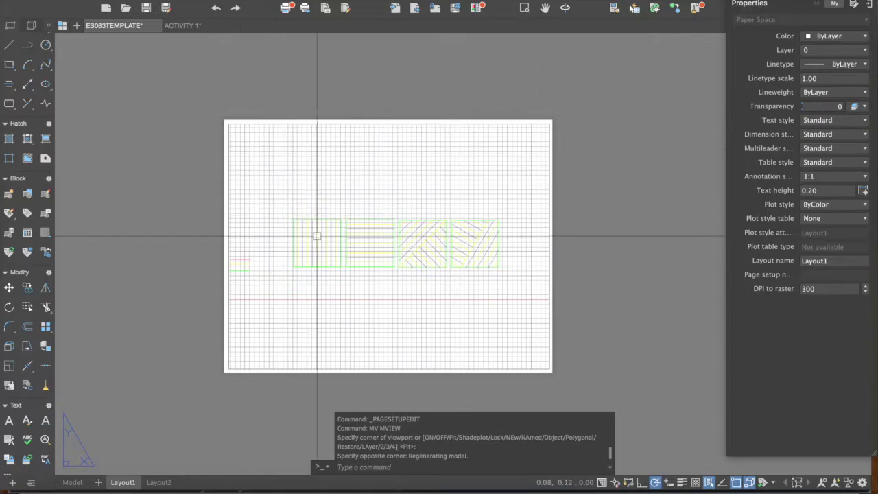
scroll(324, 186, "down", 2)
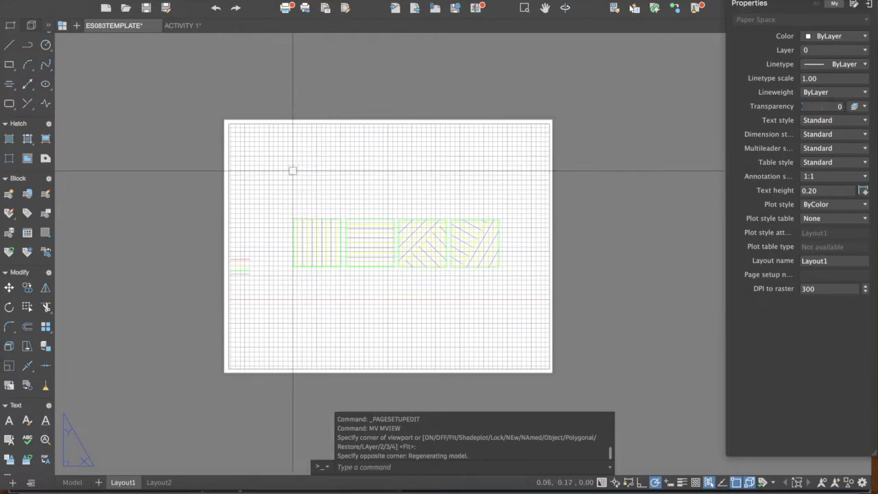
Select the viewport border to check its properties, and clear the selection
left_click(387, 128)
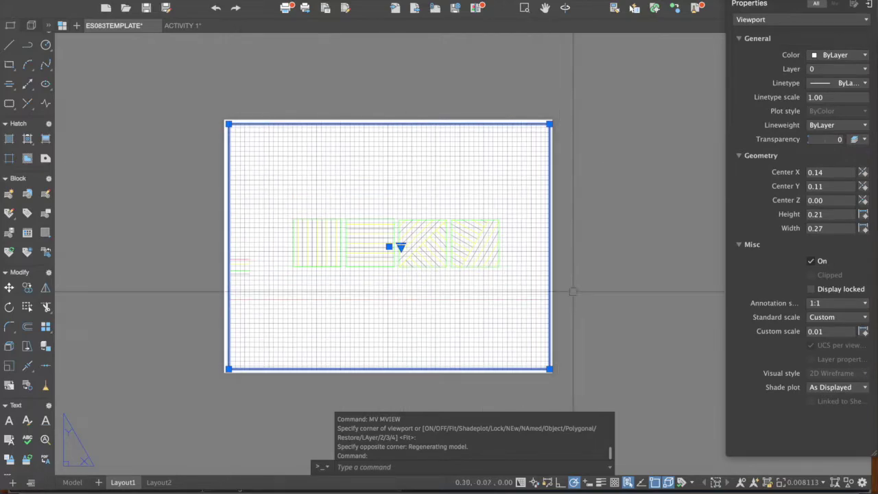
key("Escape")
left_click(370, 124)
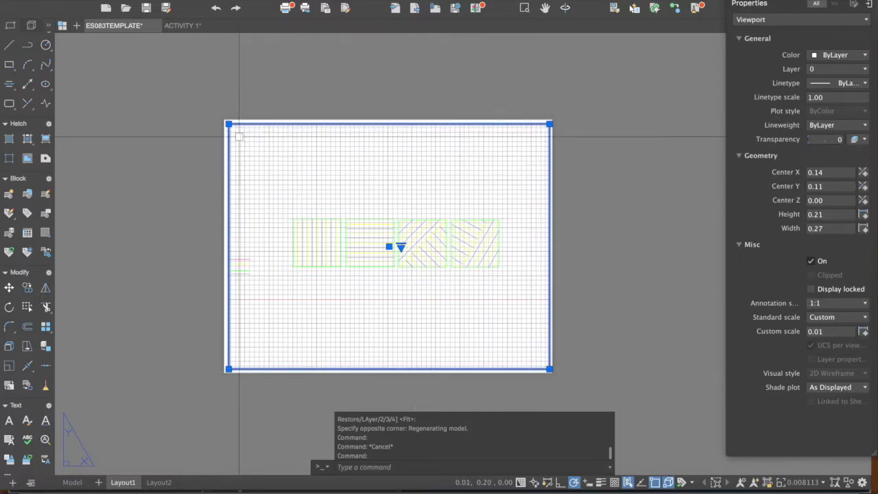
key("Escape")
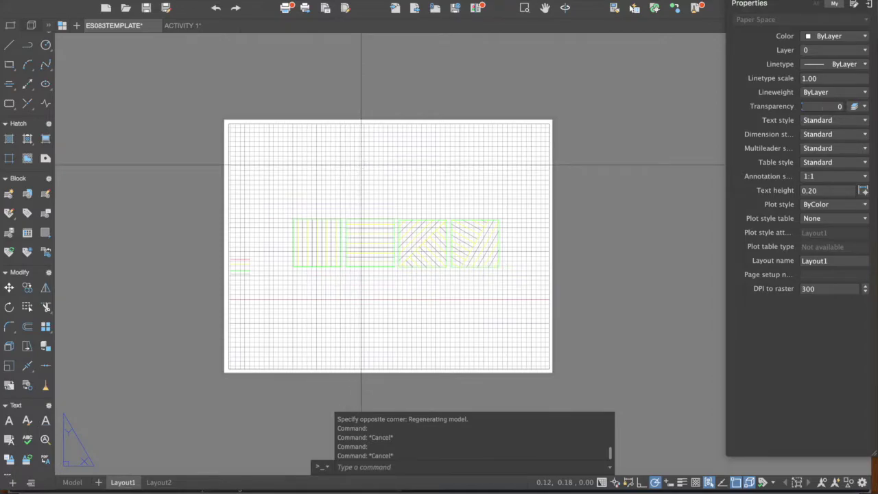
Enlarge and centre the four line-pattern squares across the viewport's width from within it, and return to paper space
double_click(361, 164)
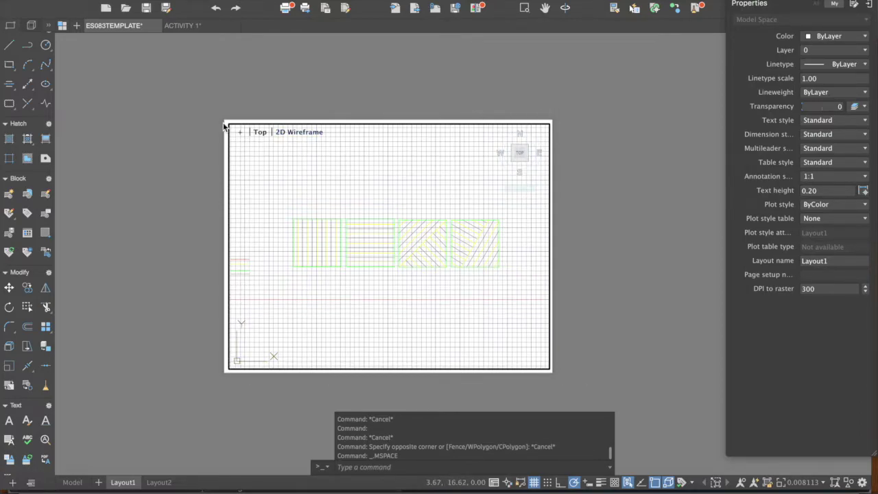
scroll(353, 218, "up", 2)
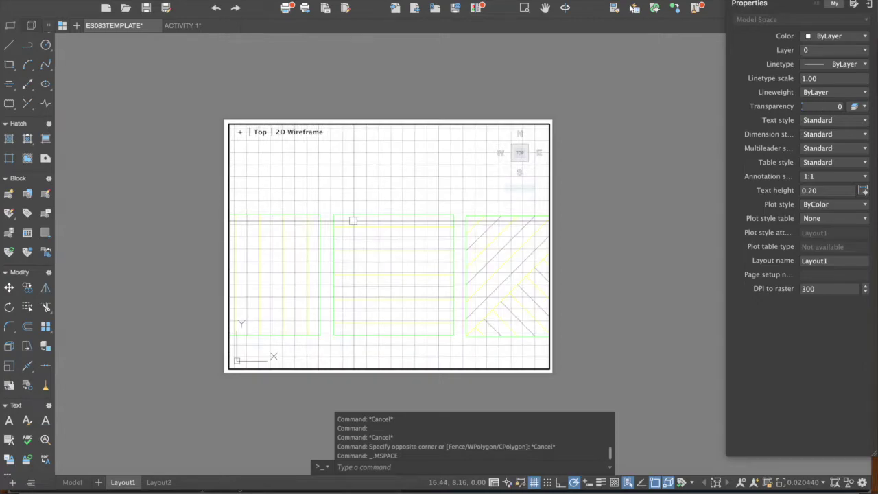
scroll(357, 214, "up", 3)
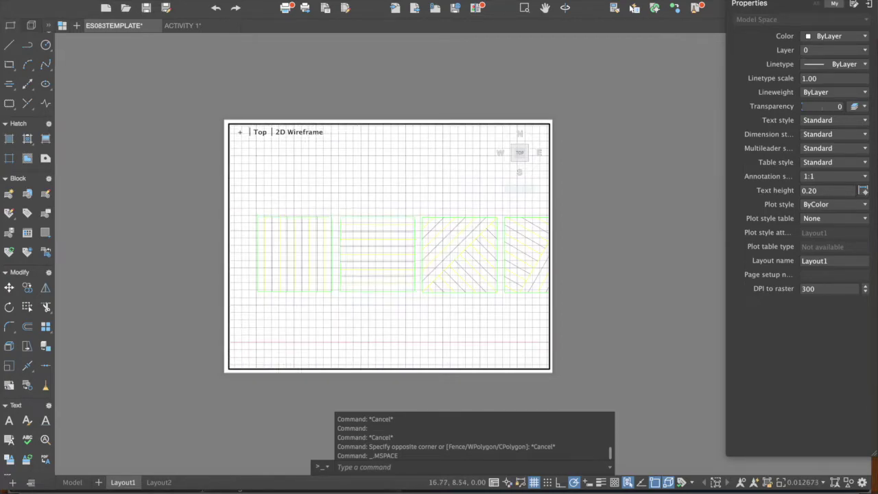
scroll(360, 213, "down", 2)
scroll(375, 196, "down", 3)
scroll(375, 193, "up", 2)
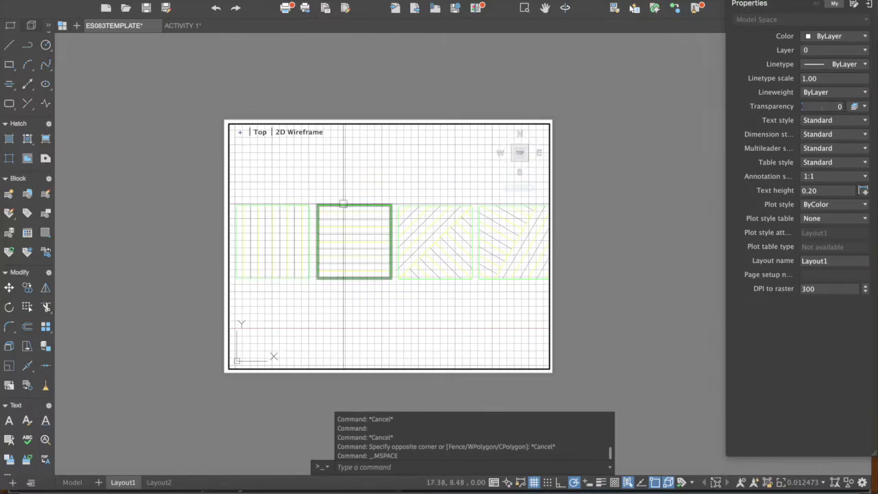
mouse_move(343, 204)
middle_mouse_down()
mouse_move(388, 210)
mouse_move(348, 215)
mouse_move(347, 198)
middle_mouse_up()
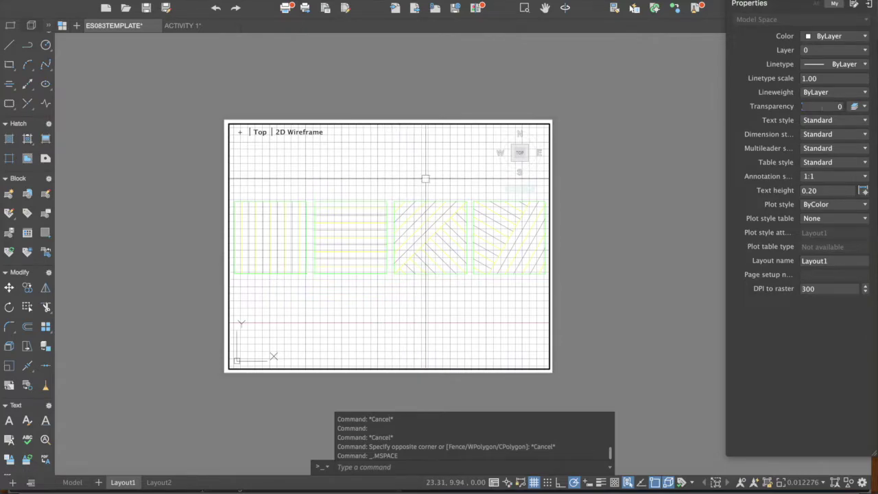
type("PS")
key("Return")
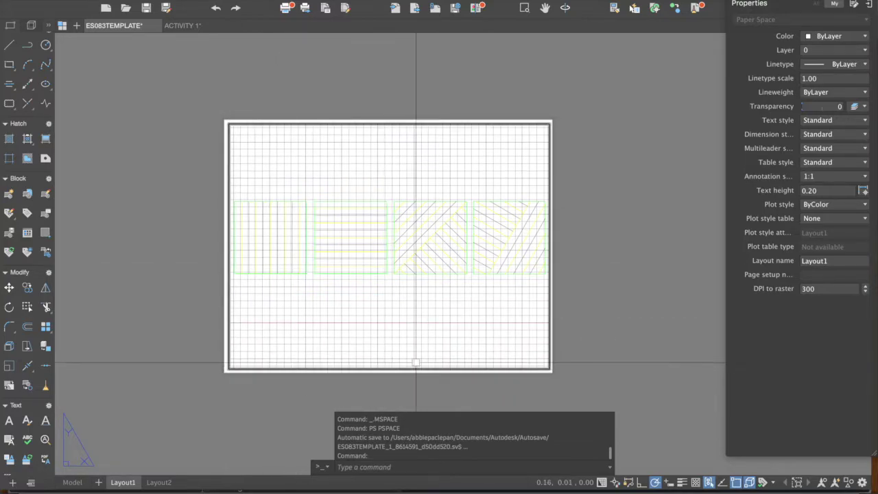
scroll(398, 194, "up", 3)
scroll(398, 194, "down", 6)
scroll(397, 194, "up", 2)
scroll(397, 194, "up", 5)
scroll(398, 194, "down", 7)
scroll(398, 194, "up", 4)
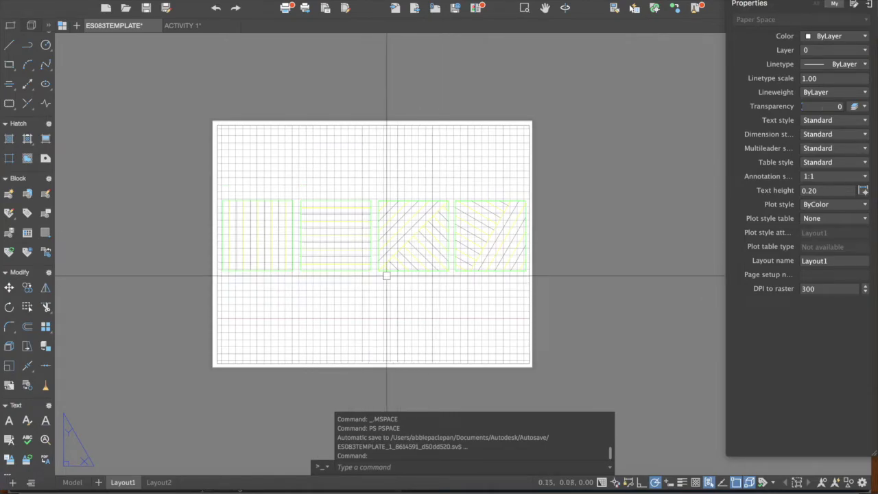
scroll(386, 275, "down", 10)
scroll(386, 237, "up", 10)
middle_click_drag(378, 195, 390, 163)
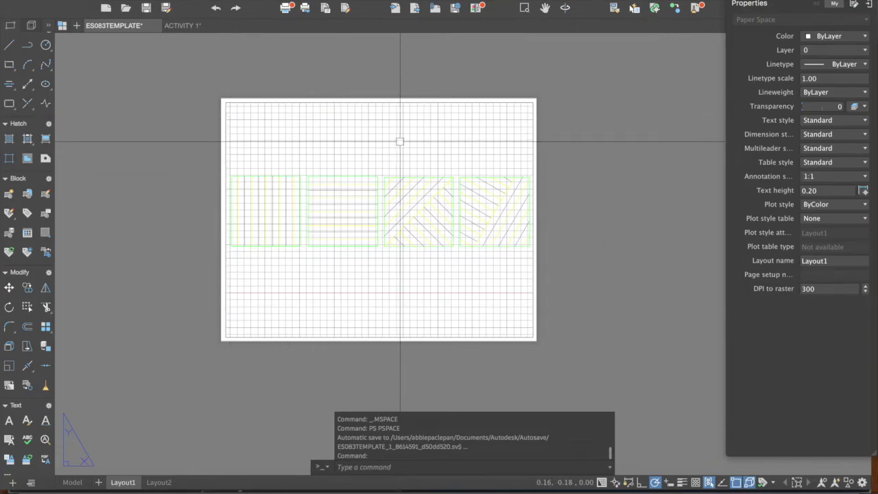
scroll(395, 143, "up", 3)
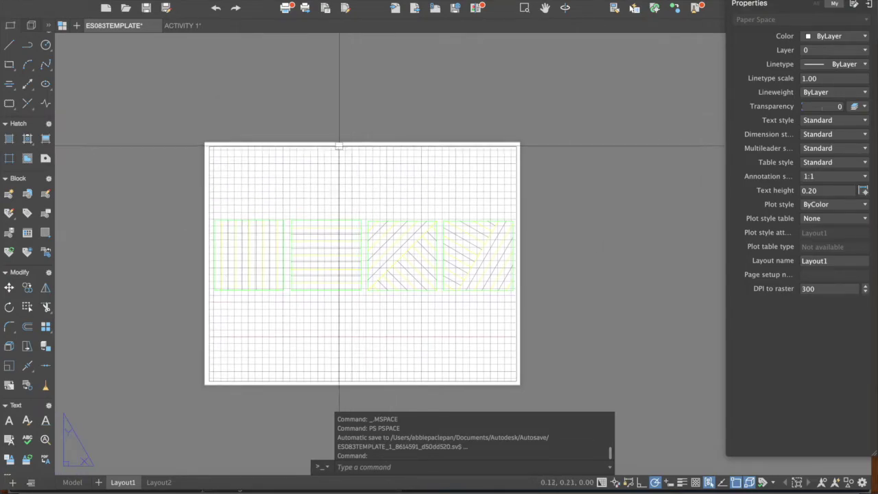
Activate the viewport's model space and switch back to paper space
double_click(302, 196)
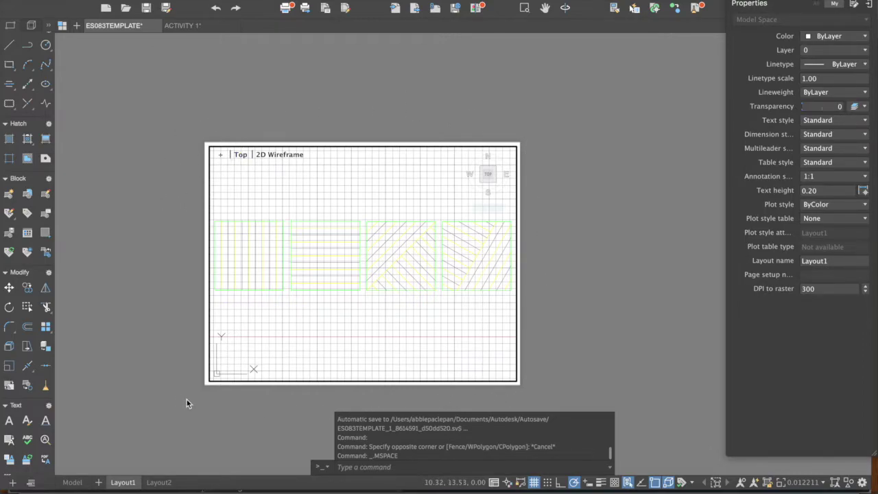
double_click(177, 216)
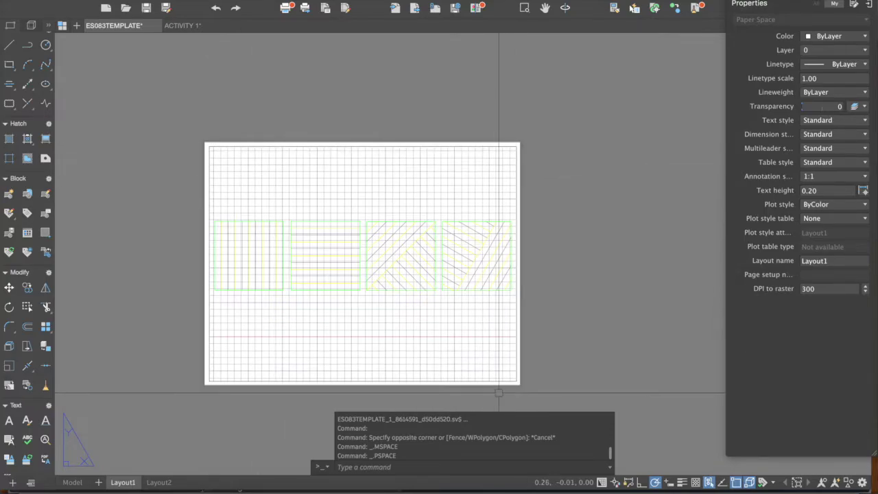
scroll(203, 184, "down", 10)
scroll(202, 190, "up", 6)
scroll(201, 194, "up", 5)
scroll(219, 193, "down", 3)
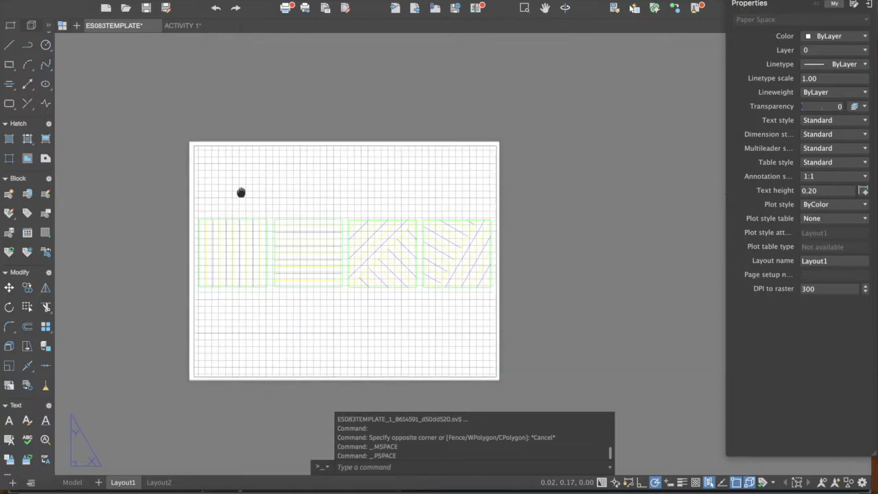
middle_click_drag(239, 192, 273, 189)
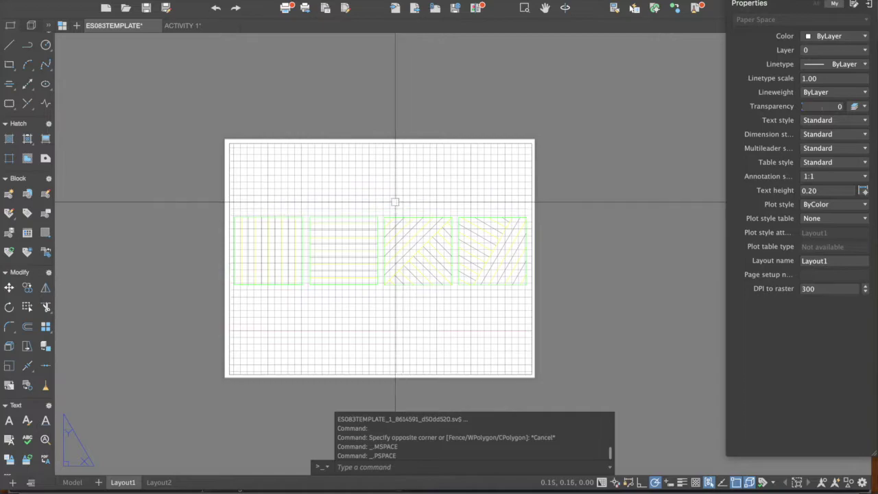
scroll(364, 230, "up", 2)
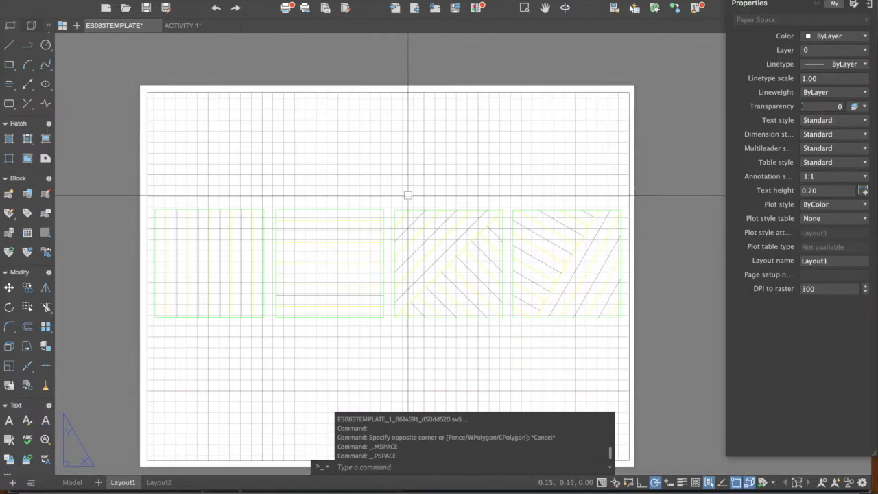
scroll(412, 234, "down", 2)
scroll(327, 216, "up", 2)
scroll(325, 218, "down", 2)
middle_click_drag(325, 218, 332, 192)
middle_click_drag(395, 198, 398, 172)
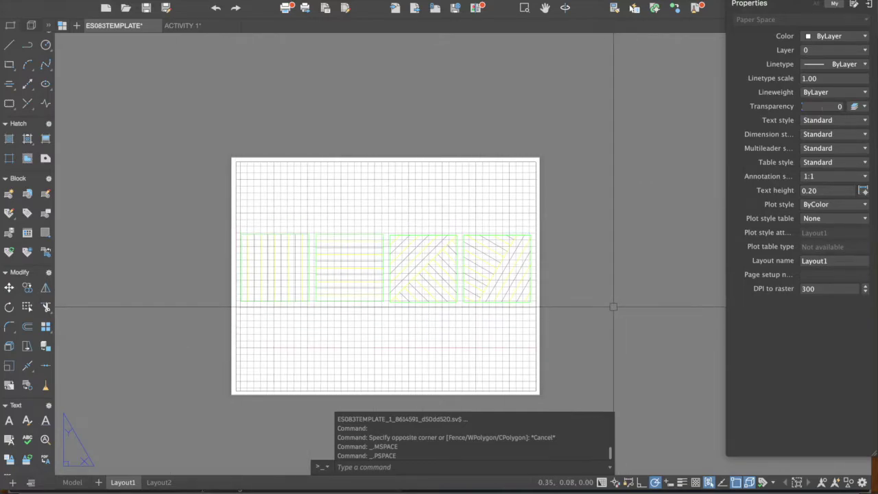
type("PLOT")
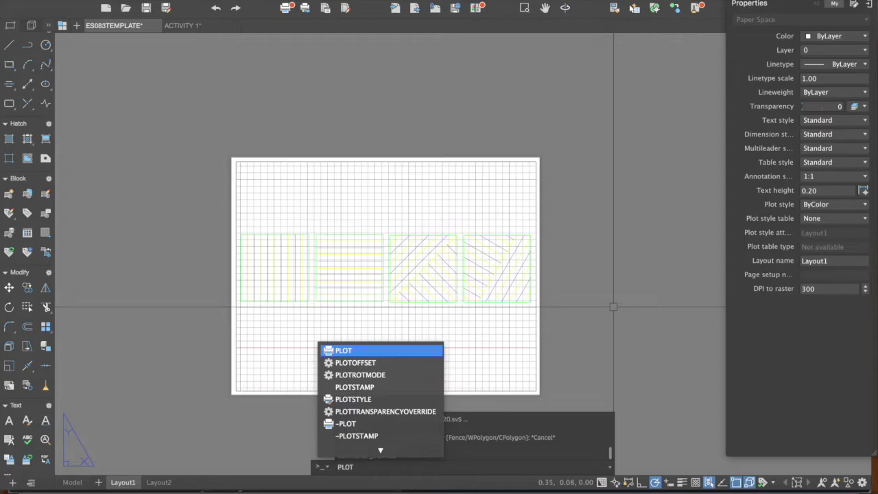
key("BackSpace")
key("BackSpace")
key("BackSpace")
key("BackSpace")
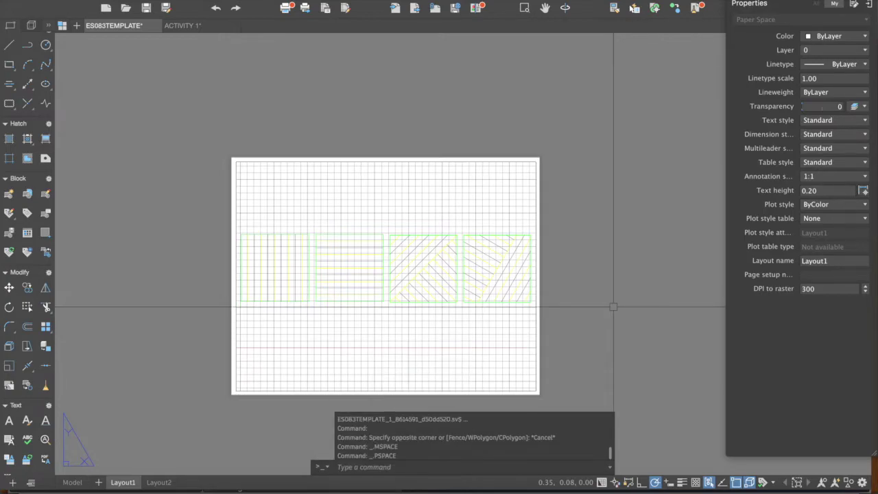
Open the plot settings for Layout1 and preview the whole printed page
type("PLOT")
key("Return")
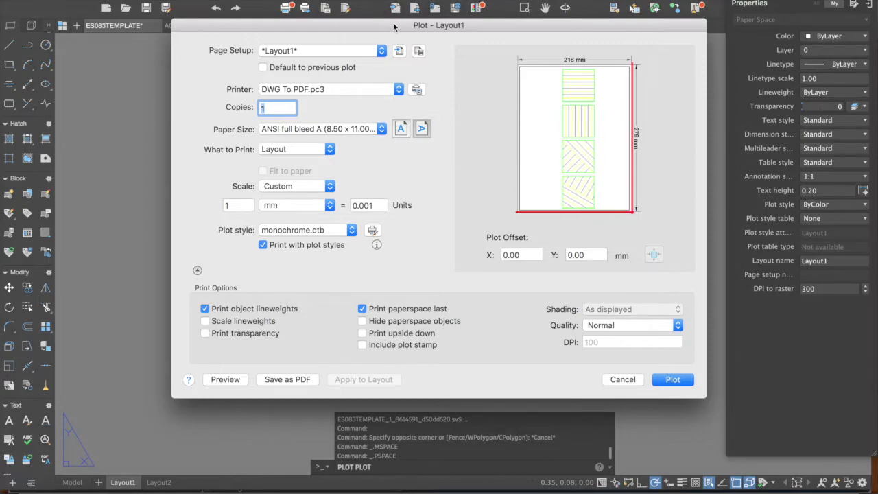
left_click_drag(393, 31, 395, 40)
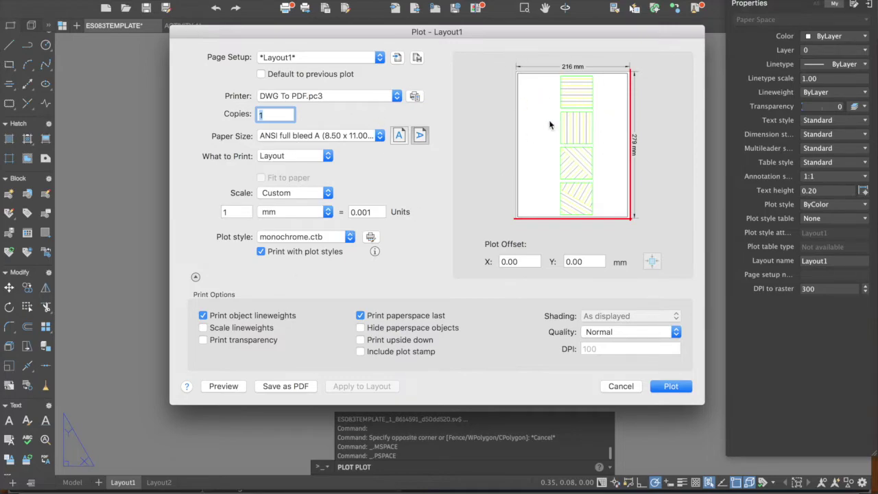
left_click(235, 385)
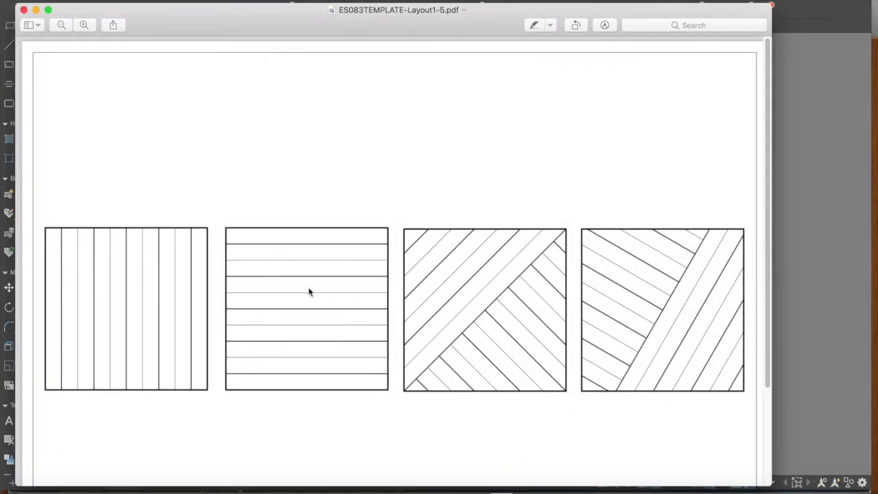
left_click(61, 24)
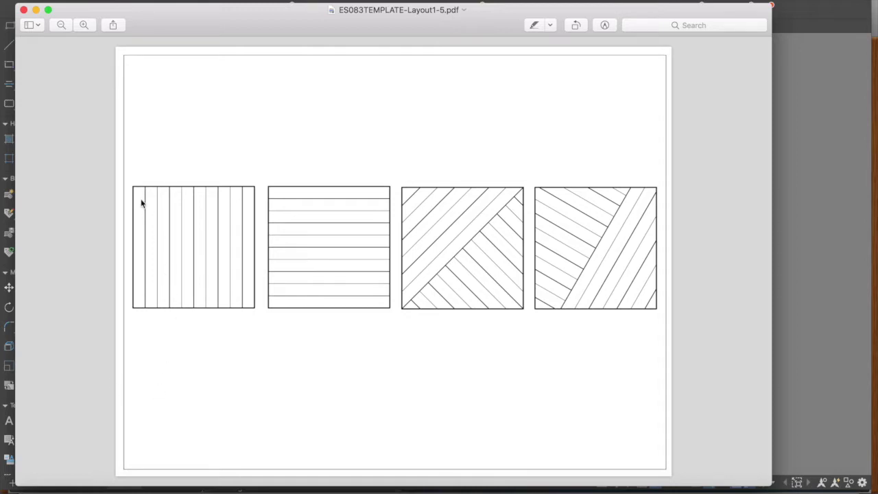
Examine the plotted line patterns up close in the PDF preview, and close the preview and plot settings
left_click(83, 25)
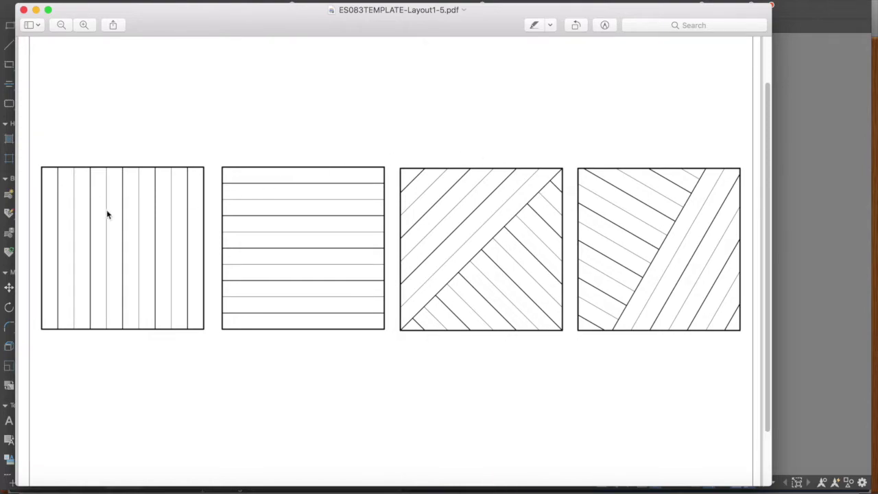
scroll(110, 216, "down", 2)
scroll(119, 225, "up", 3)
left_click(62, 25)
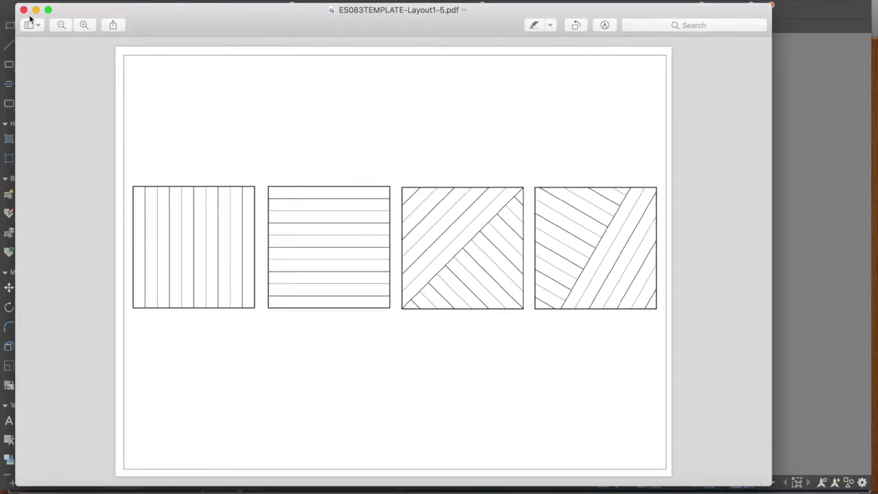
left_click(24, 10)
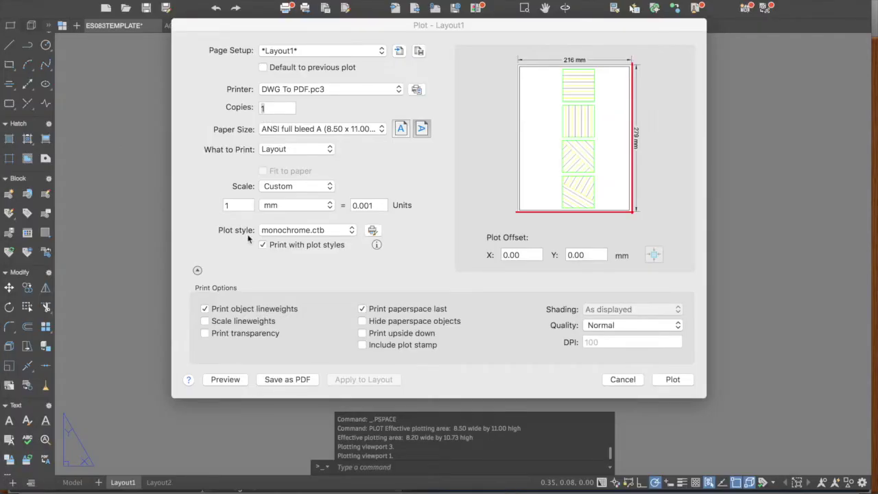
left_click(624, 381)
Compare how the dashed lines in the four squares appear in Layout1 and in model space
scroll(254, 263, "up", 4)
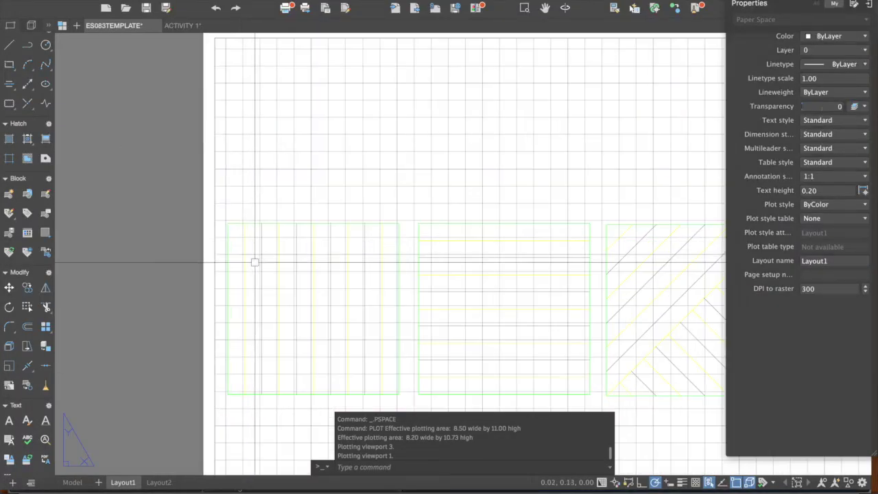
scroll(254, 262, "down", 5)
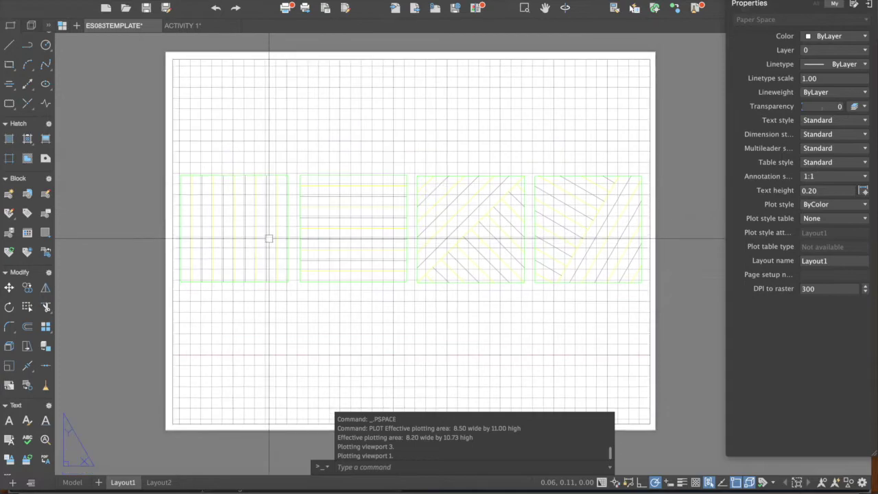
left_click(71, 483)
scroll(325, 176, "up", 4)
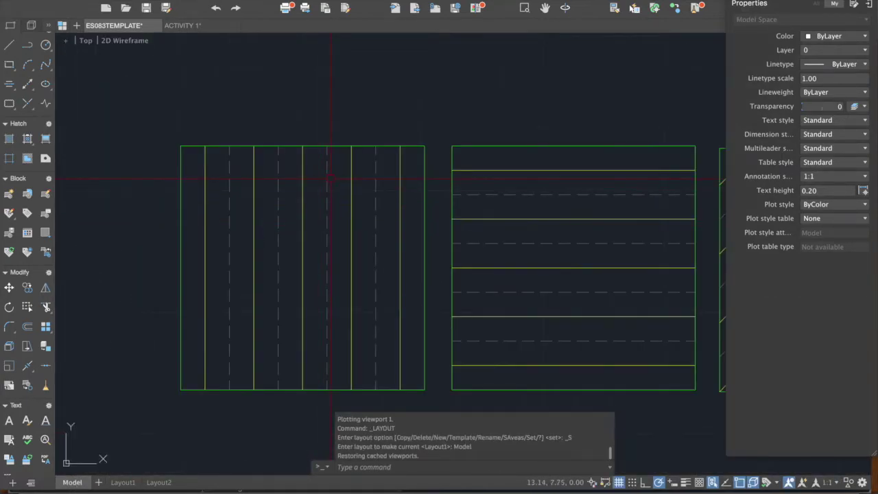
left_click(123, 483)
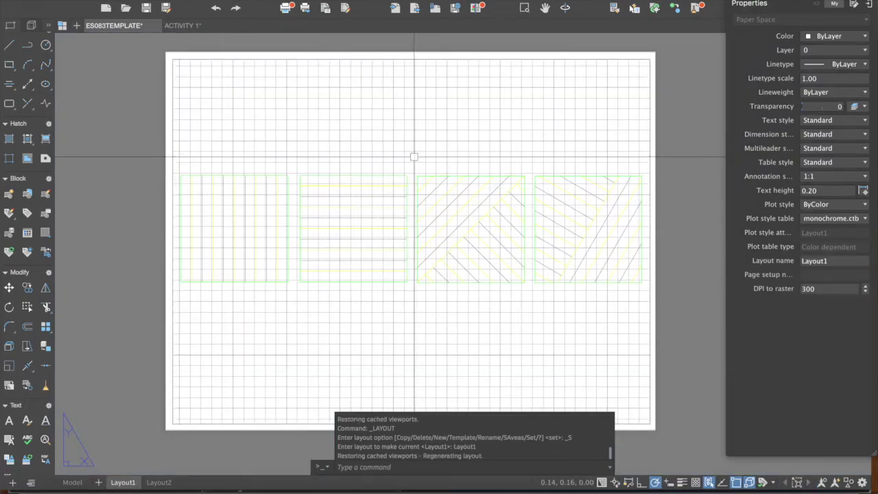
scroll(343, 278, "up", 5)
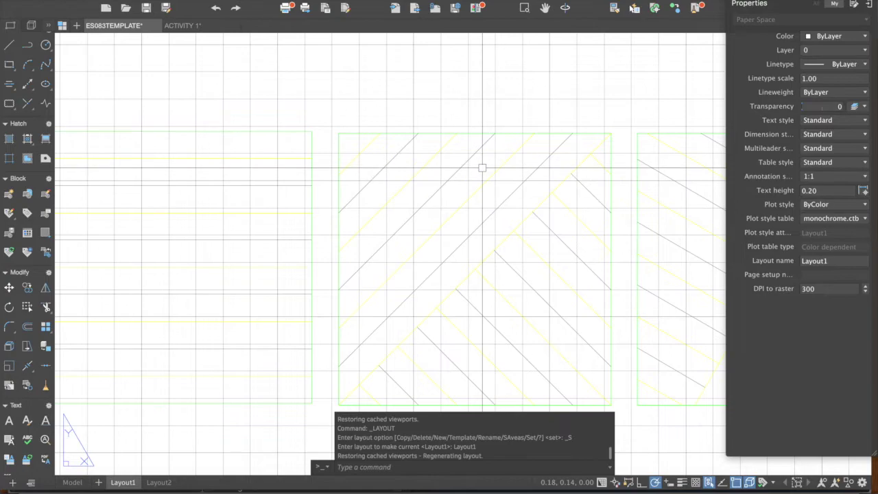
scroll(482, 167, "down", 6)
scroll(473, 178, "up", 4)
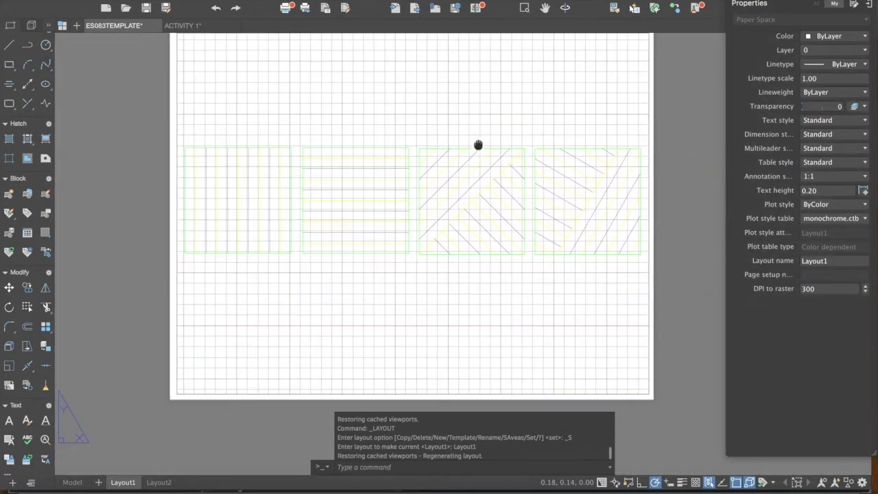
scroll(473, 178, "down", 3)
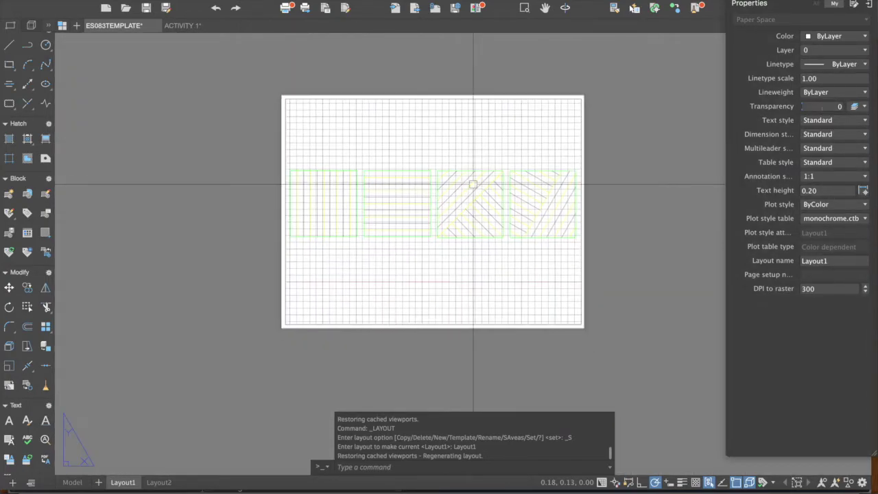
type("PSLTSCAL")
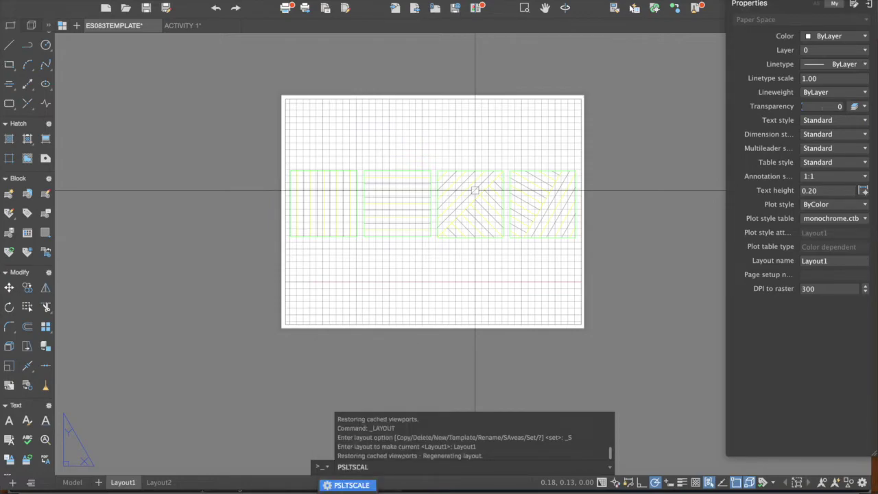
key("Return")
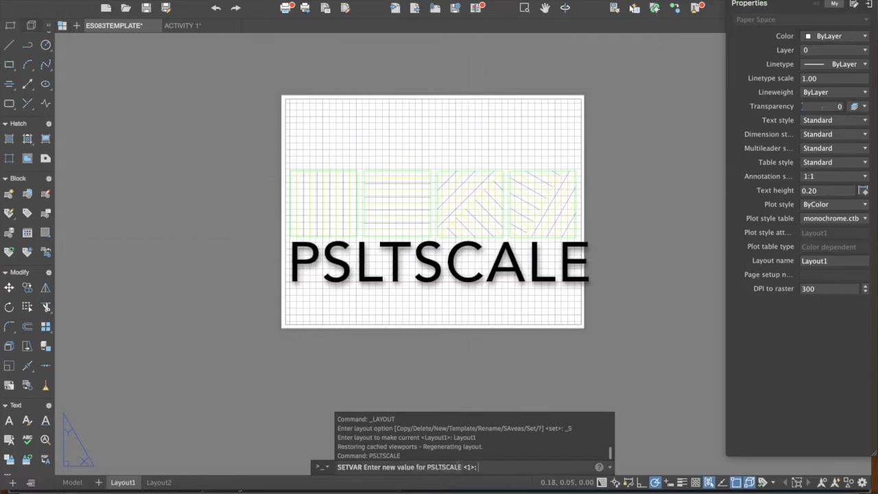
key("Escape")
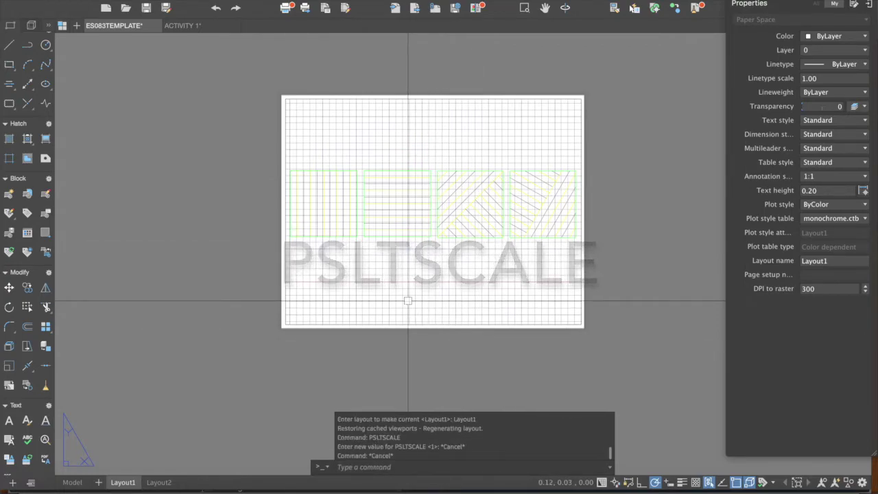
type("PS")
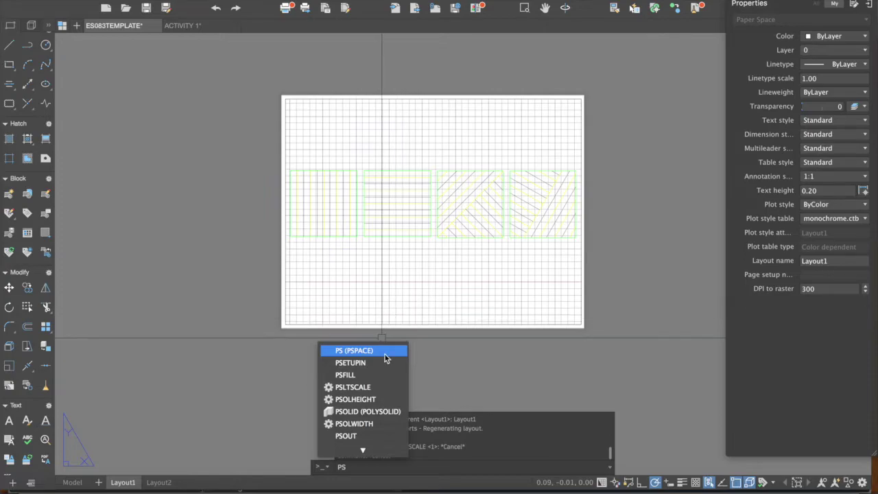
type("LT")
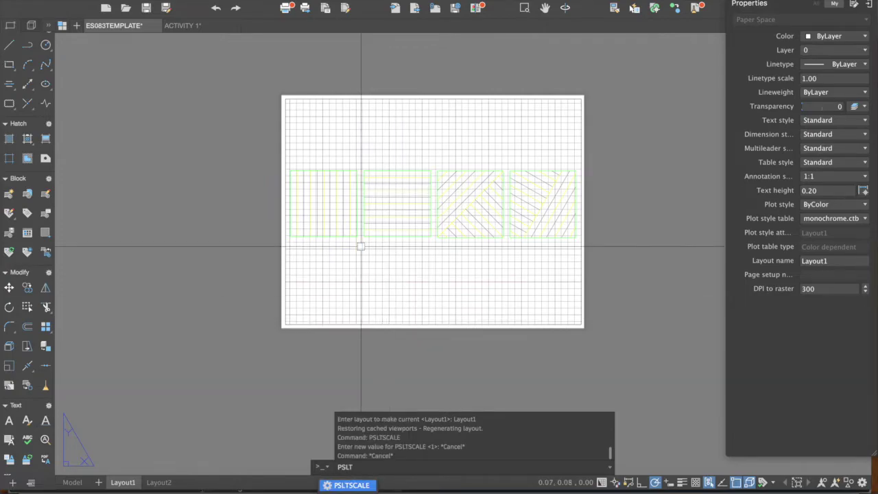
left_click(77, 482)
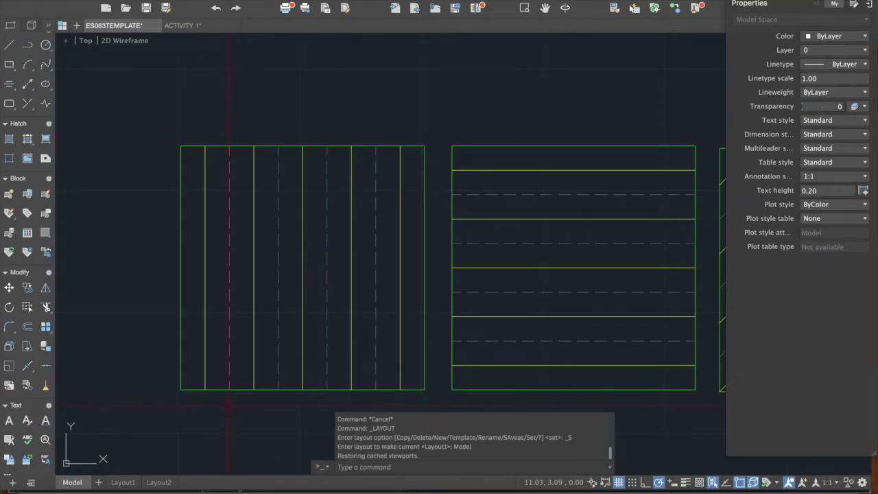
left_click(123, 482)
key("Escape")
Set the PSLTSCALE system variable to 0 in Layout1, and check the dashed lines against model space
type("PSLT")
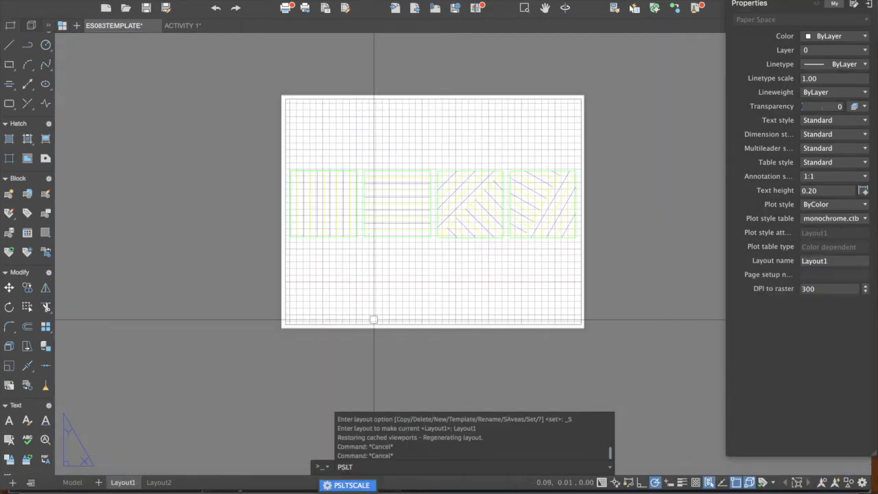
key("Return")
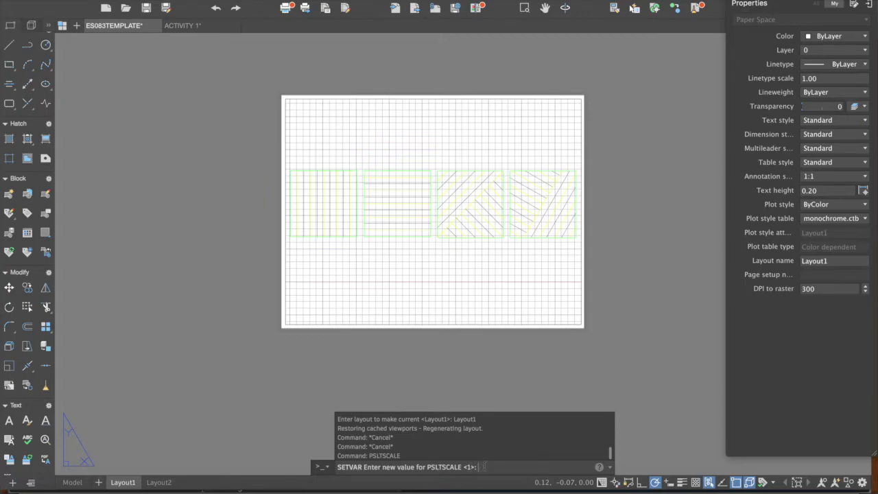
type("0")
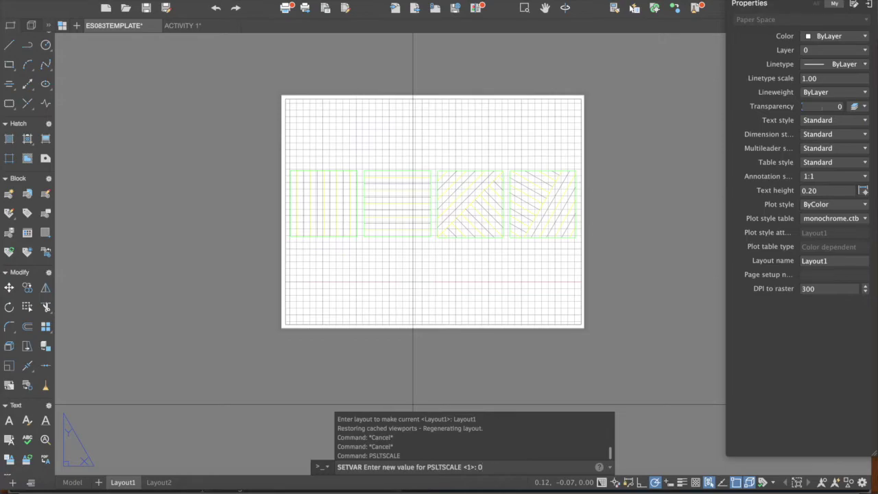
key("Return")
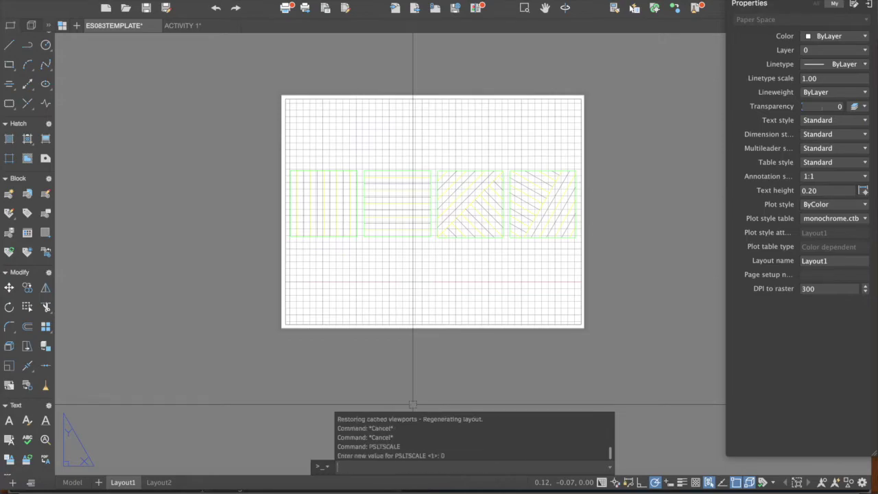
left_click(72, 483)
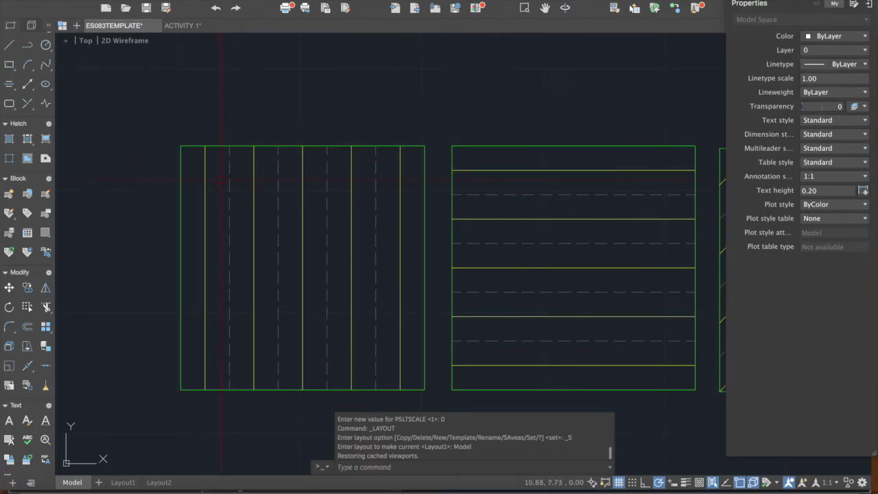
left_click(123, 483)
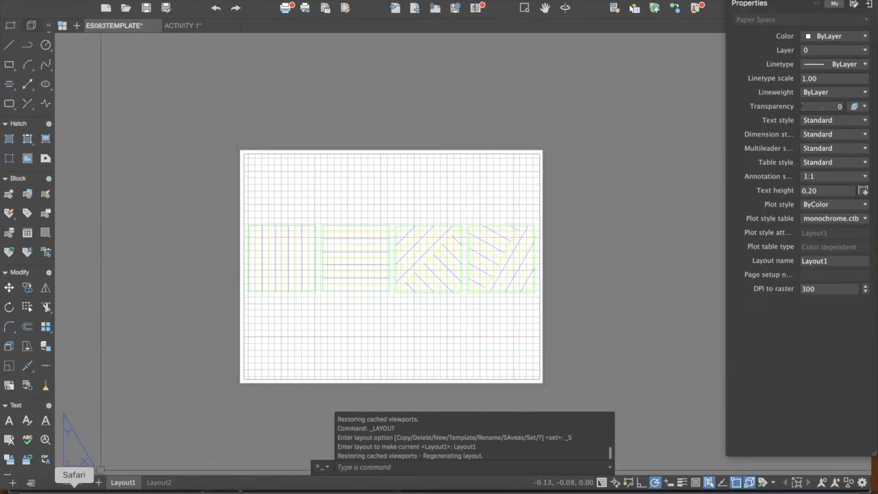
Run PSLTSCALE again in Layout1, re-enter 0 as its value and end the command
key("Escape")
key("Escape")
type("PSLT")
key("Return")
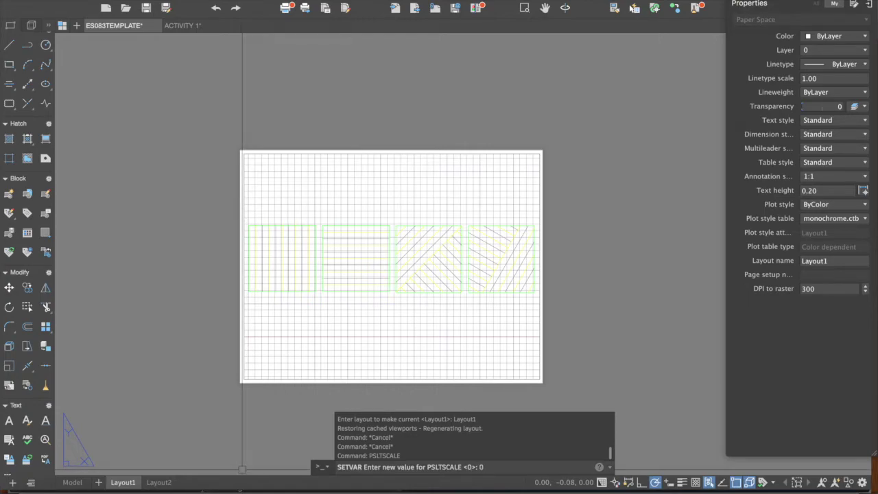
type("0")
key("Return")
key("Escape")
key("Escape")
Plot Layout1 to a PDF preview with the current monochrome.ctb page settings
mouse_move(302, 275)
middle_mouse_down()
mouse_move(278, 272)
mouse_move(297, 260)
middle_mouse_up()
type("PLOT")
key("Return")
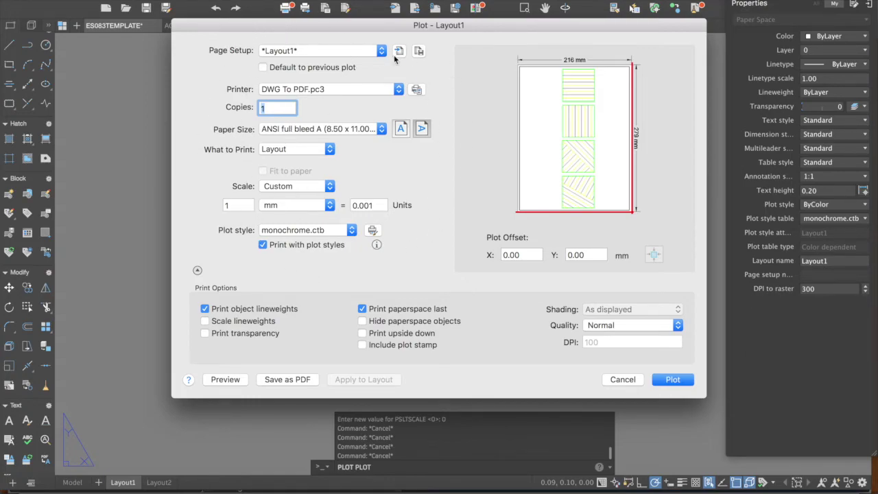
left_click(226, 379)
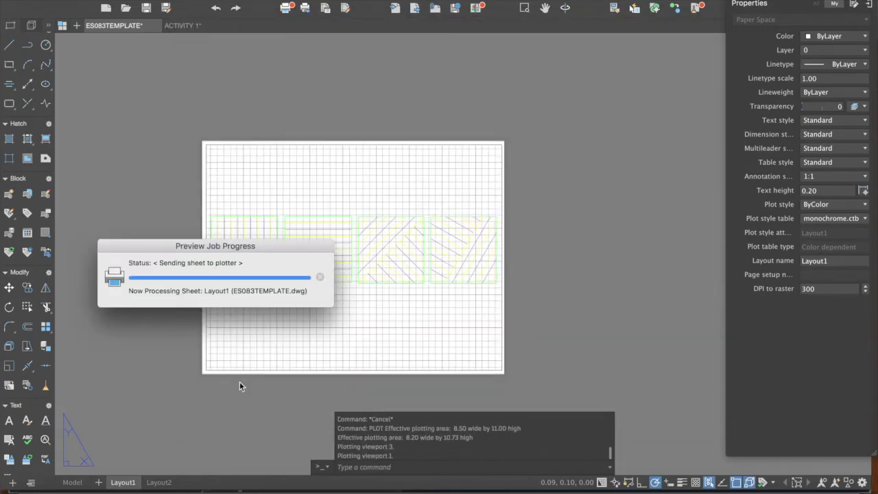
Inspect the dashed lines and line thicknesses in the previewed squares at high magnification
scroll(289, 273, "down", 5)
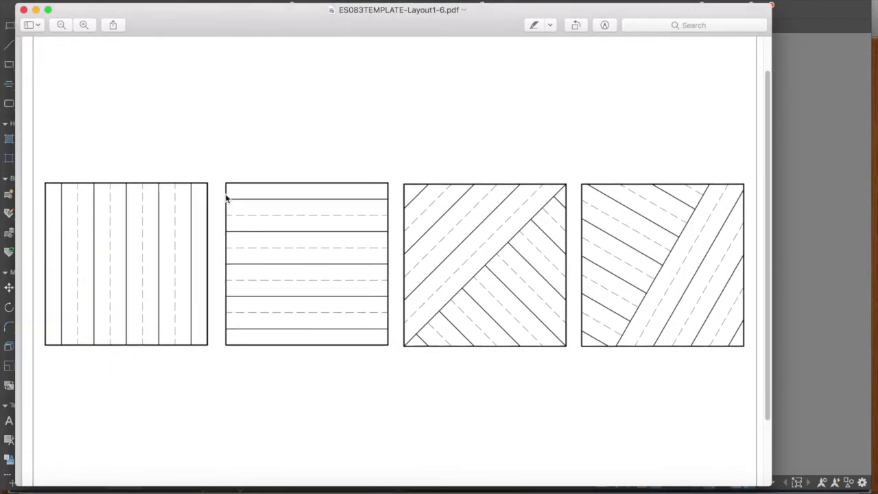
scroll(198, 190, "up", 1)
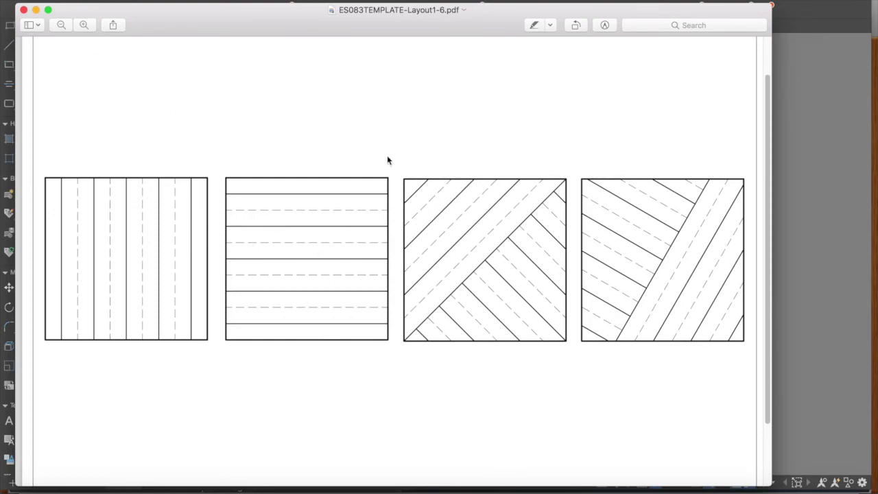
left_click(83, 25)
left_click(83, 25)
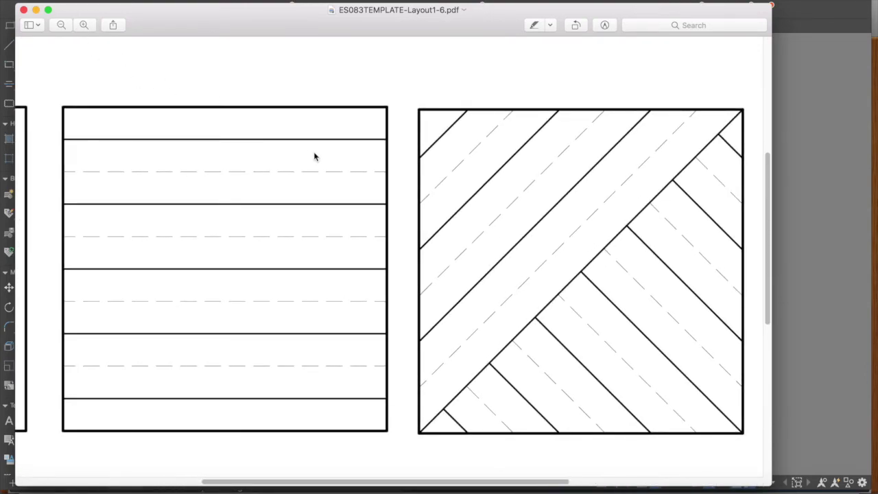
scroll(314, 157, "right", 5)
left_click(83, 25)
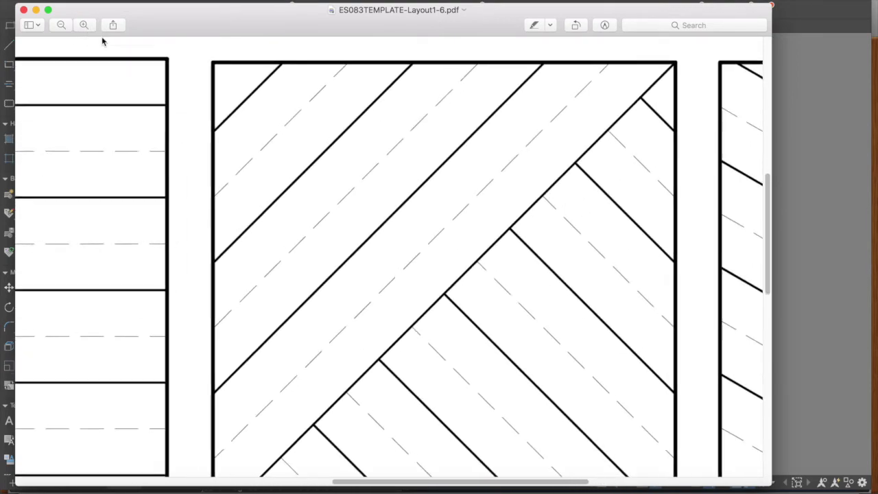
scroll(297, 171, "up", 3)
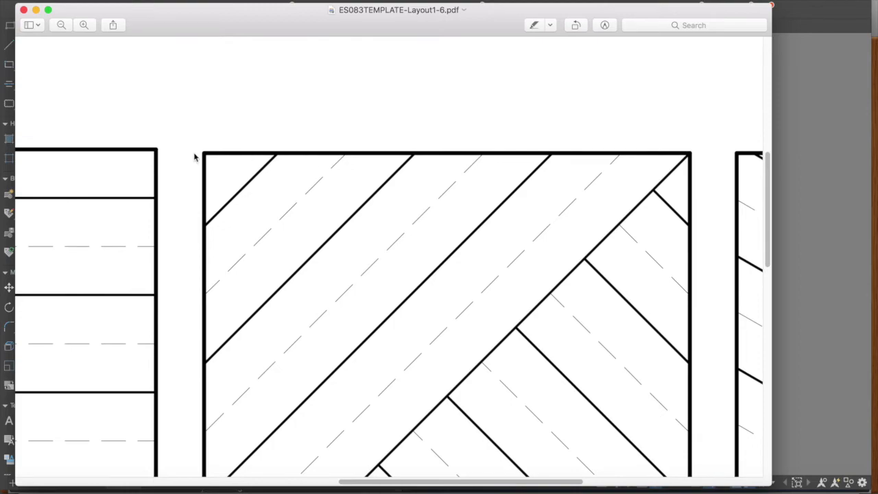
scroll(212, 186, "down", 5)
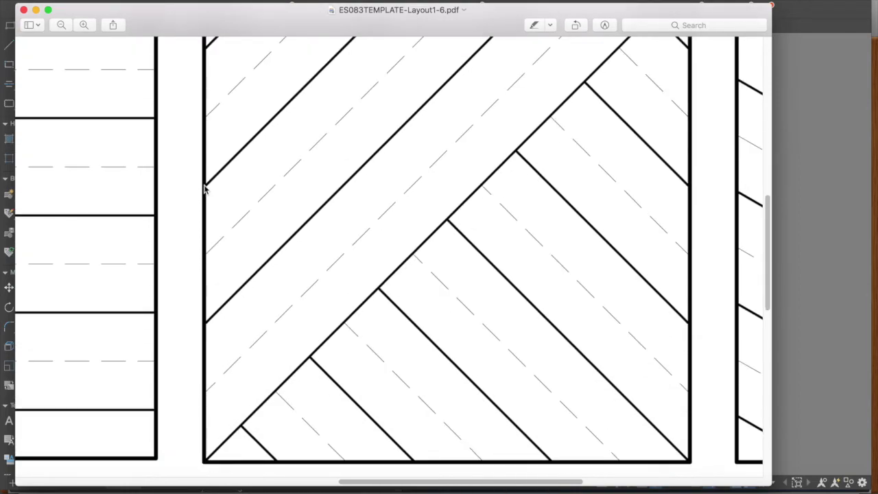
scroll(204, 188, "up", 5)
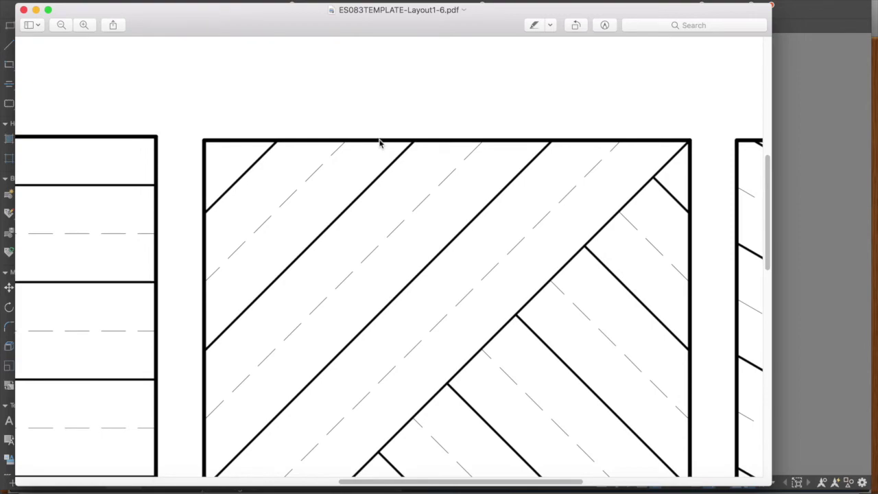
View the whole previewed page once more, and close the PDF to return to the plot settings
left_click(62, 27)
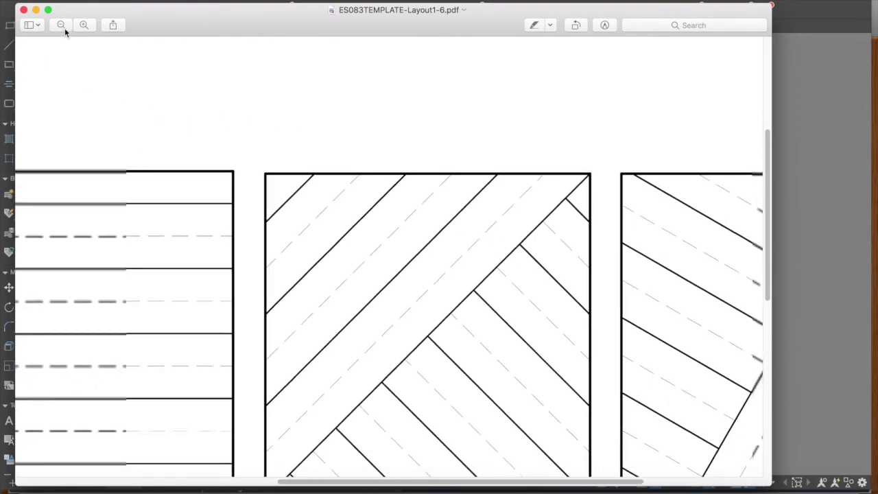
left_click(66, 30)
left_click(65, 30)
left_click(65, 29)
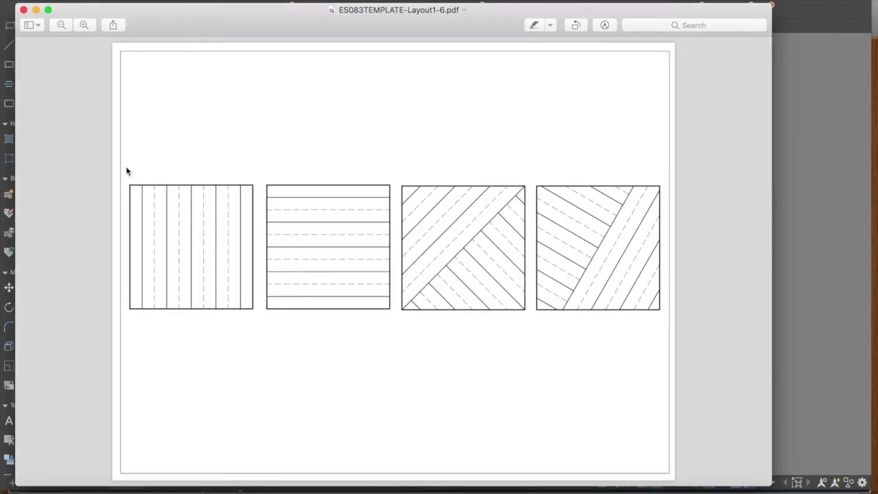
left_click(24, 10)
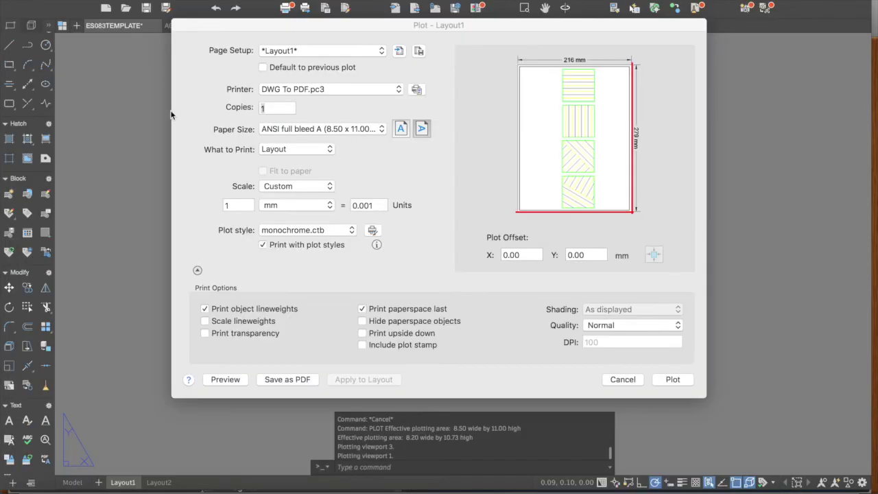
Save Layout1 as a PDF named ACTIVITY NO. 1 on the Desktop, replacing the existing file of that name
left_click(299, 378)
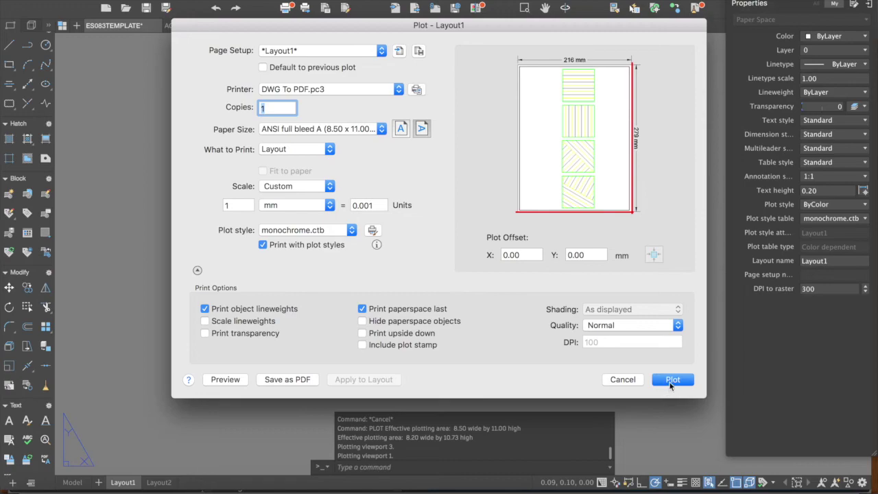
left_click(294, 380)
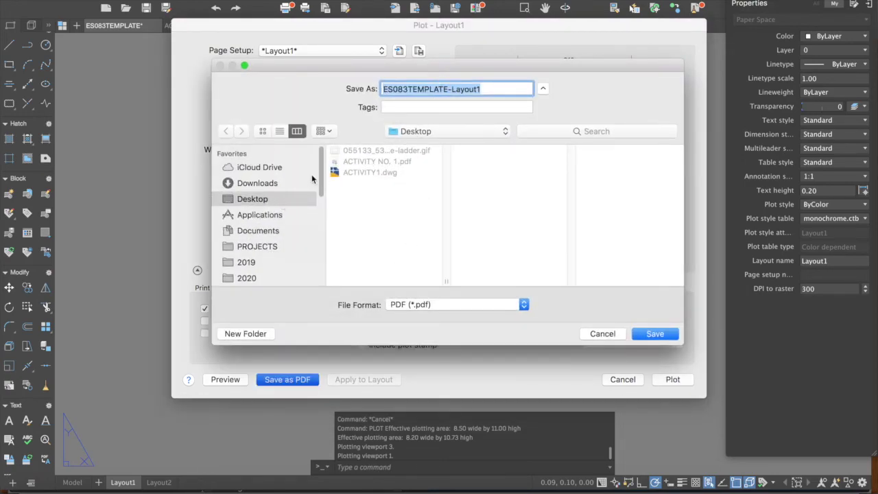
type("ACTIVITY NO.")
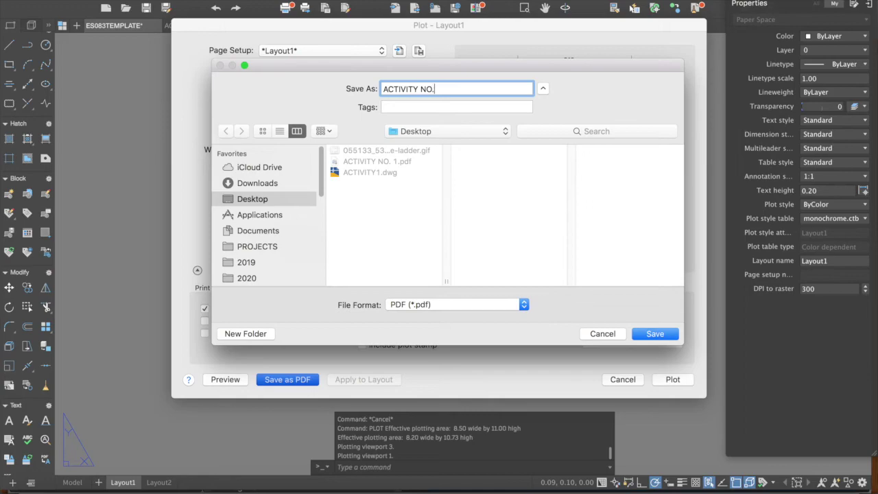
left_click(653, 334)
left_click(525, 146)
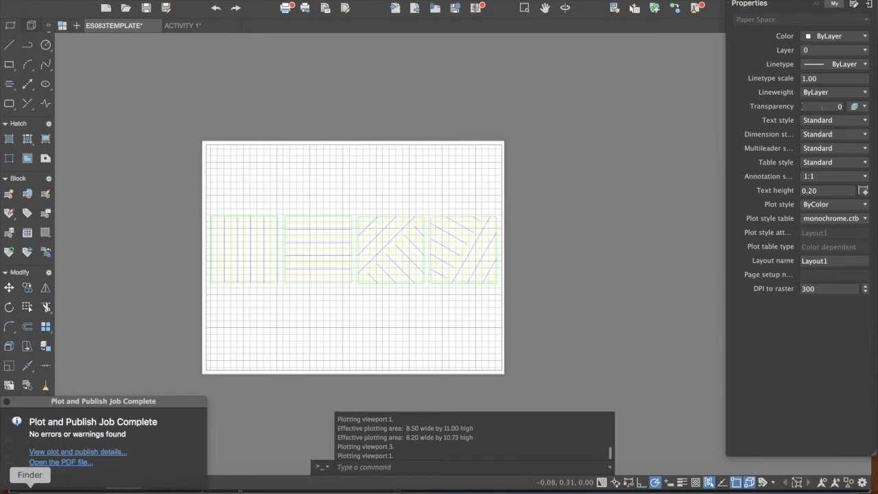
Switch to Finder and open ACTIVITY NO. 1.pdf from the Desktop folder
left_click(28, 486)
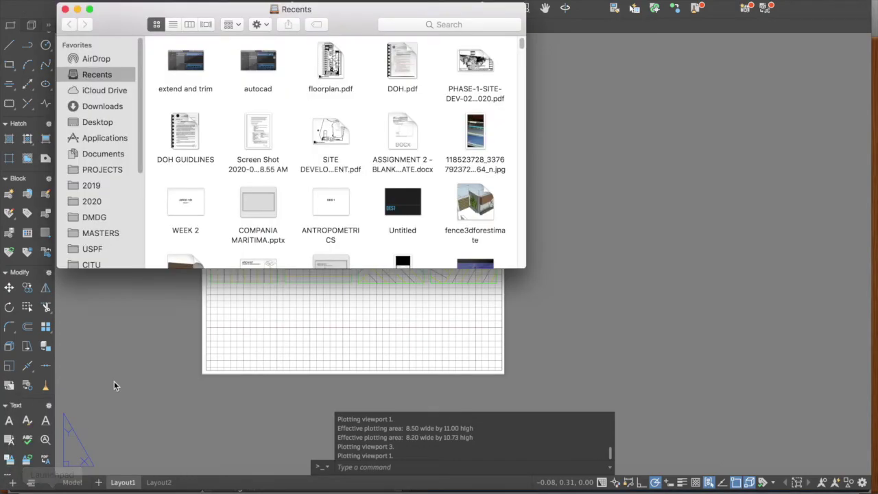
left_click(98, 122)
scroll(207, 184, "down", 1)
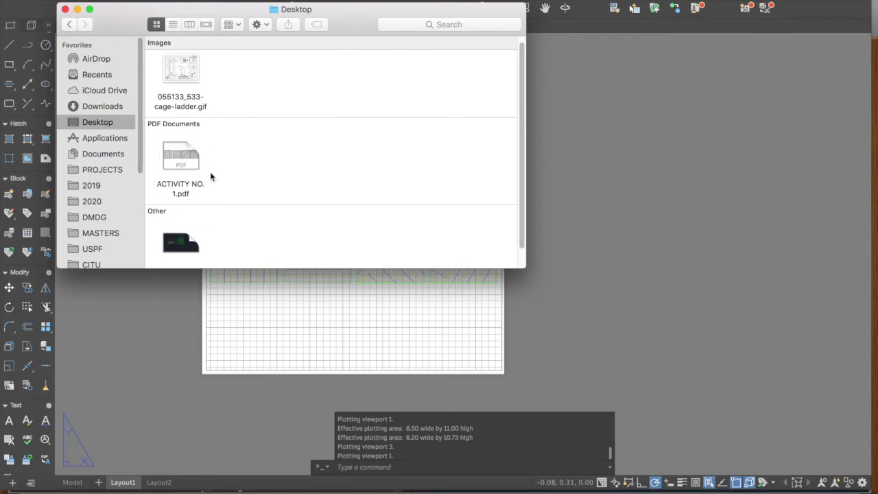
double_click(186, 163)
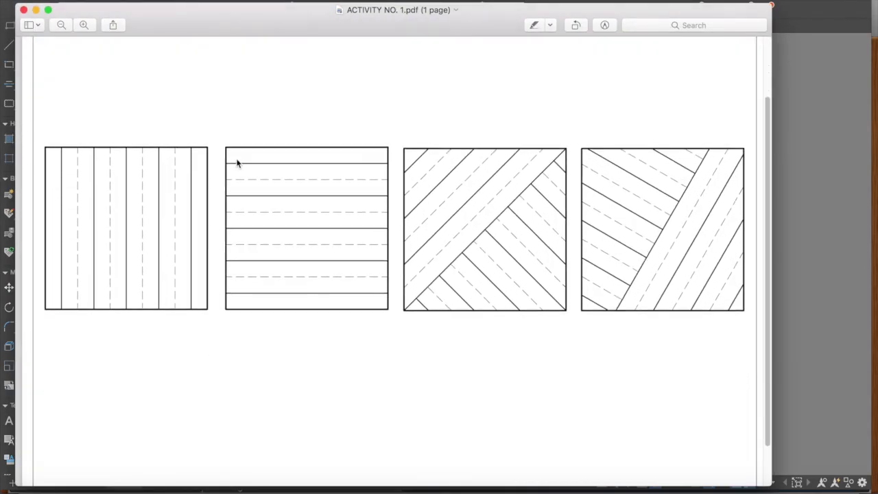
Review the whole page of the saved PDF with its four line-pattern squares, and close the document
scroll(137, 103, "down", 2)
left_click(61, 24)
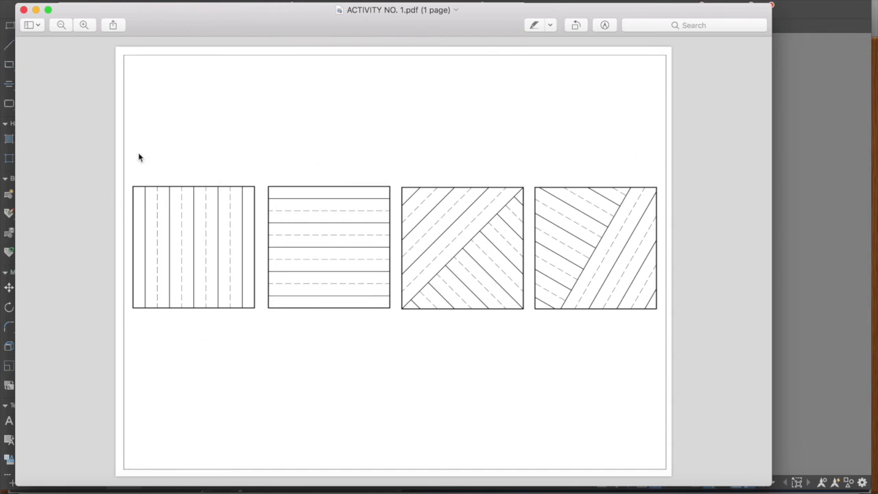
left_click(24, 11)
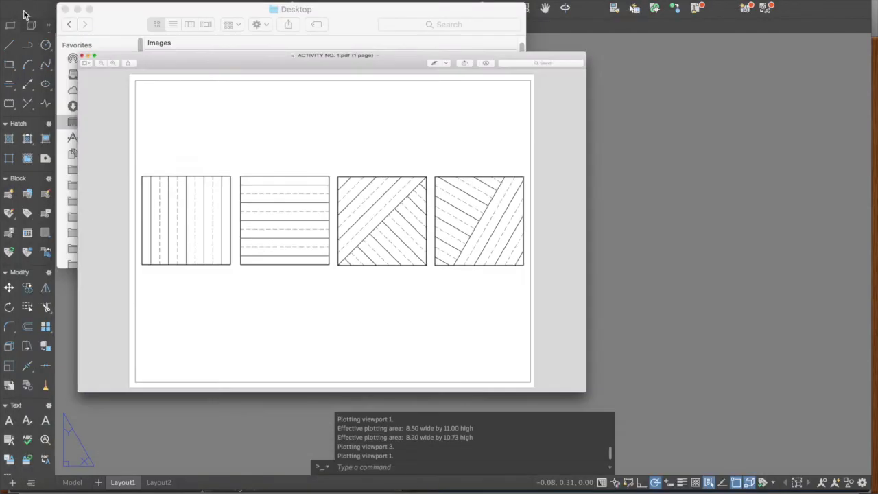
Find ACTIVITY NO. 1.pdf among the Desktop files again and reopen it
left_click(312, 168)
scroll(221, 188, "up", 1)
scroll(210, 183, "down", 2)
scroll(210, 182, "up", 3)
double_click(162, 166)
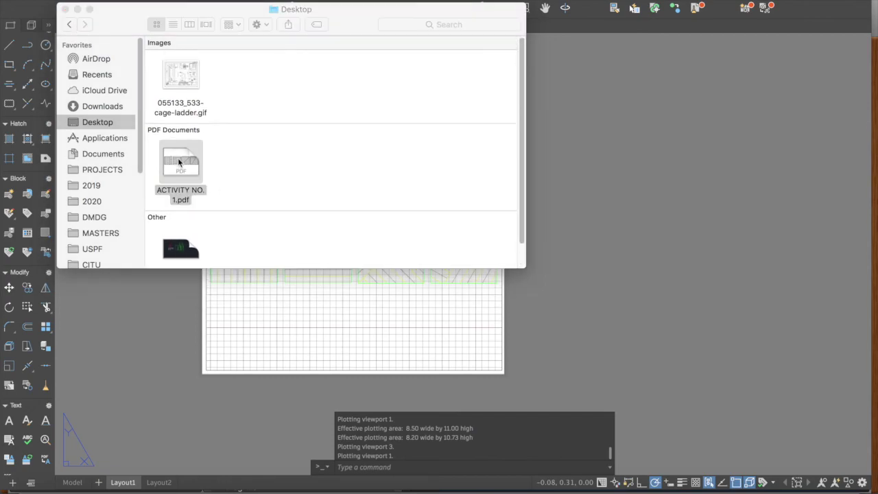
Check the full page of the reopened PDF, and close both the document and the Finder window
left_click(63, 26)
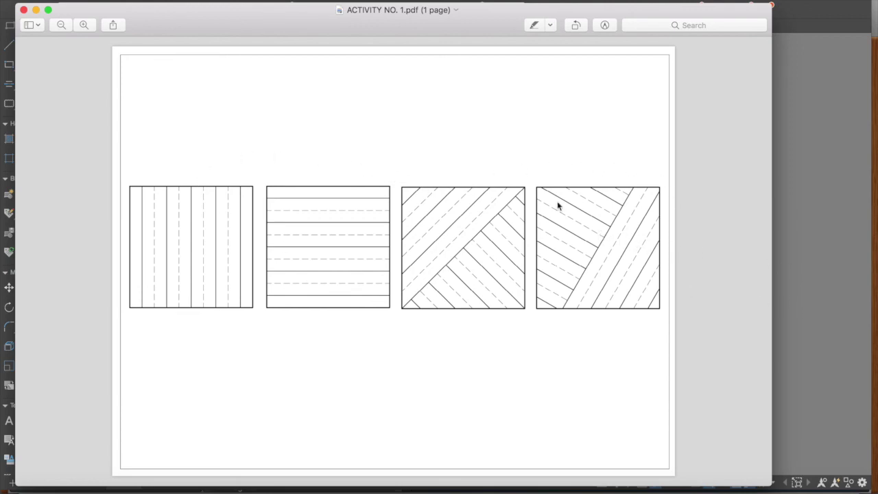
left_click(23, 10)
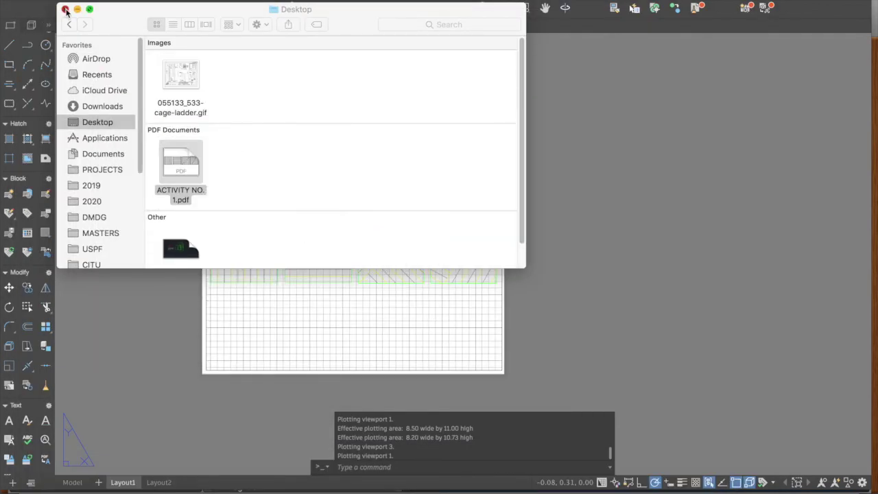
left_click(65, 9)
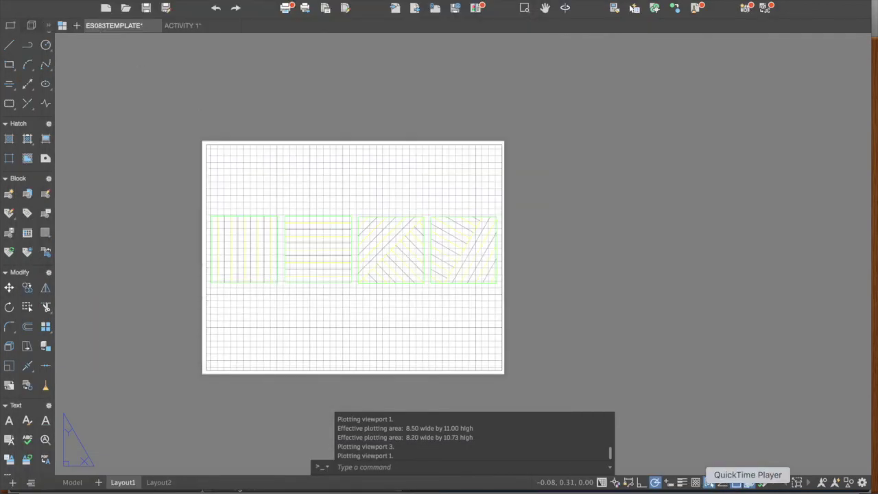
key("super+1")
left_click(404, 268)
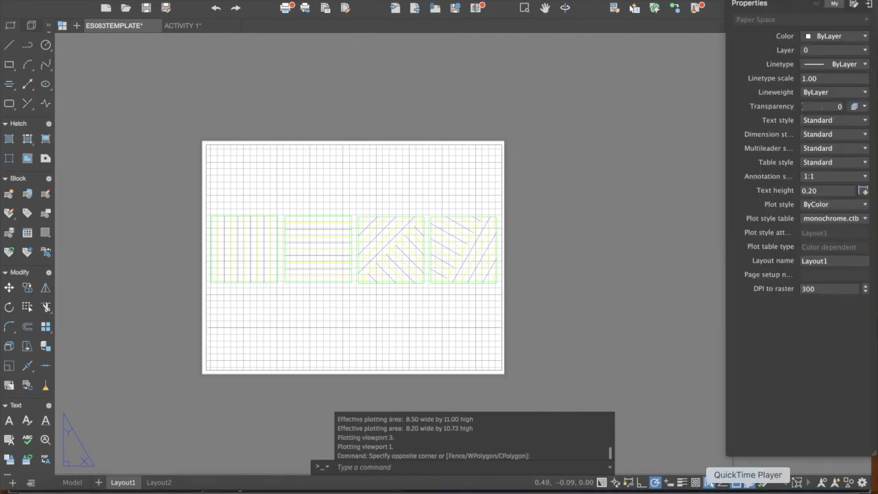
key("super+1")
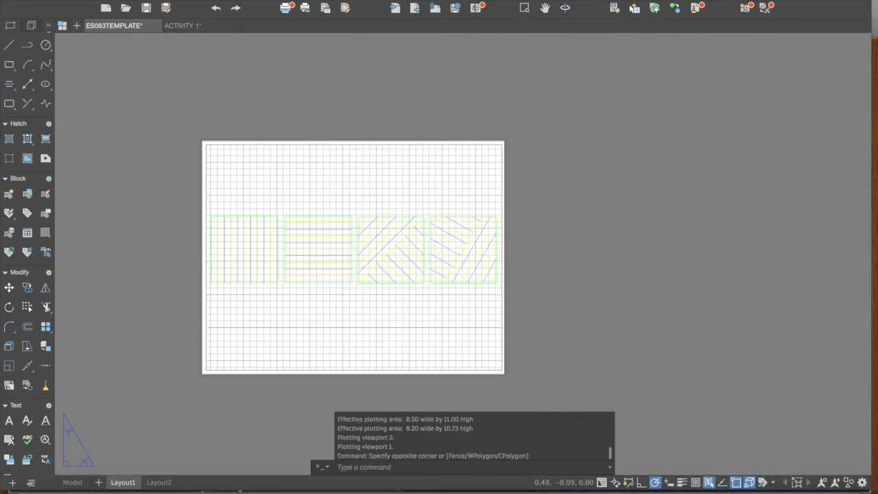